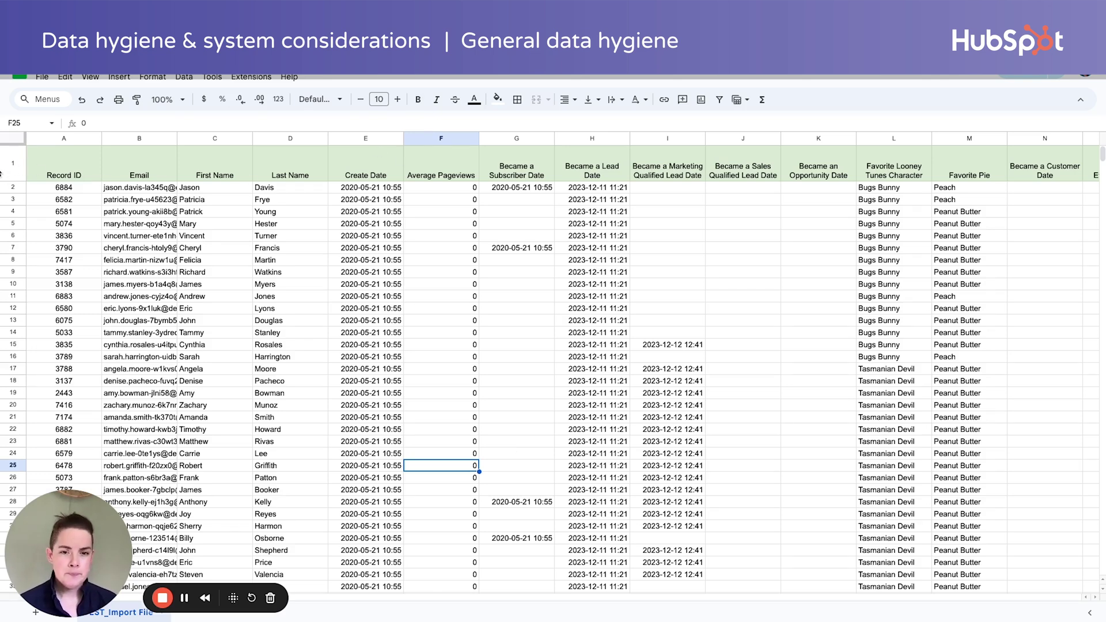
- Review the contact data: Record ID, first names, the lead/opportunity date columns and Average Pageviews
click(70, 137)
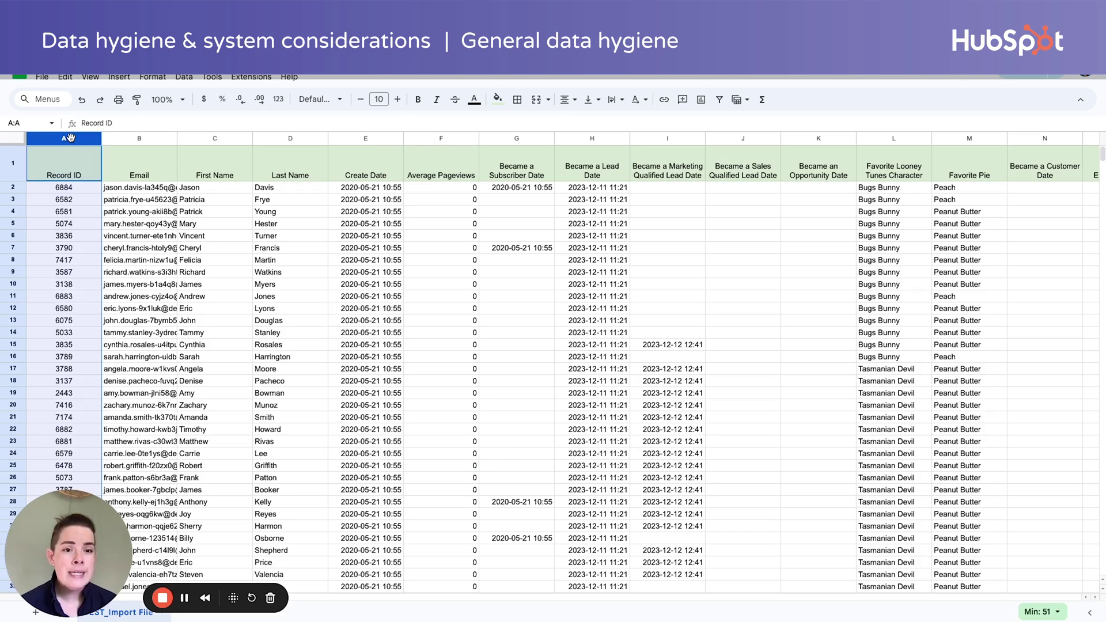
click(208, 320)
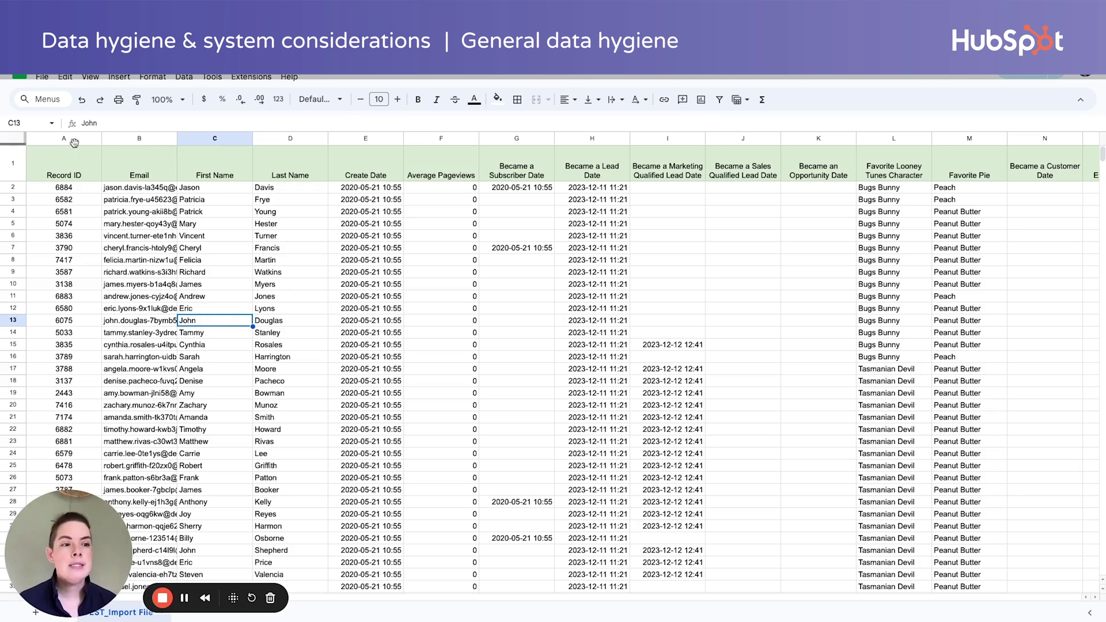
click(51, 138)
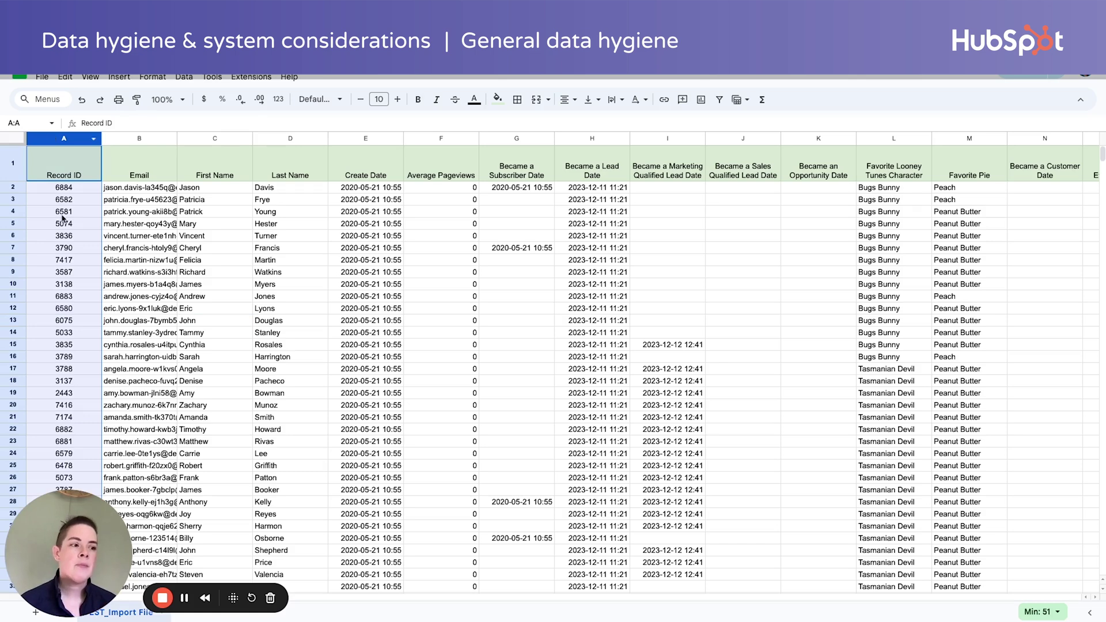
click(192, 278)
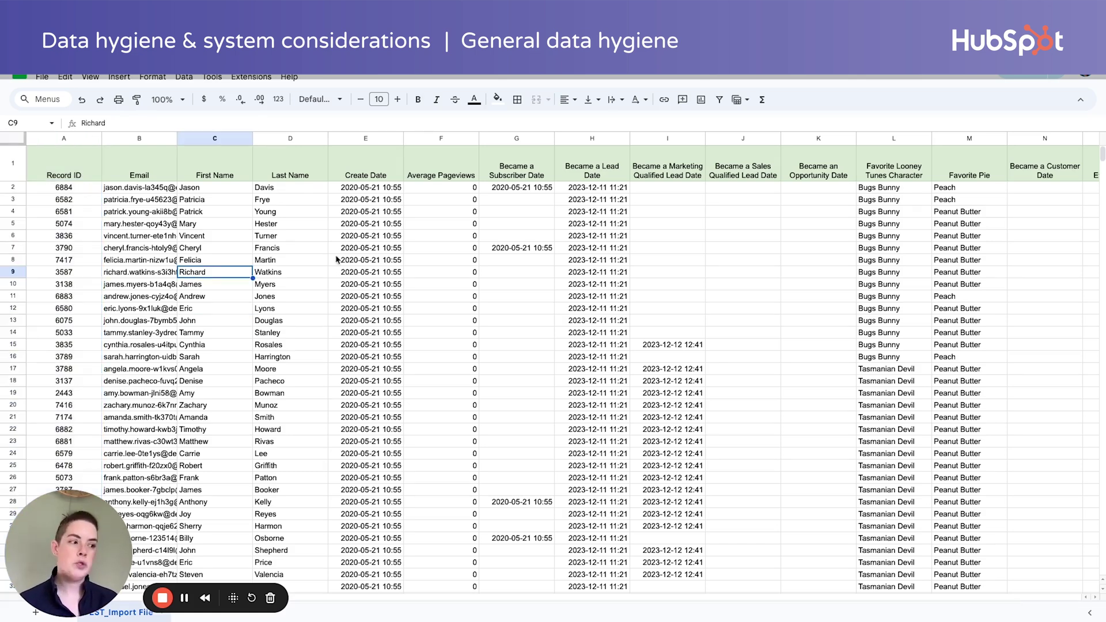
click(738, 139)
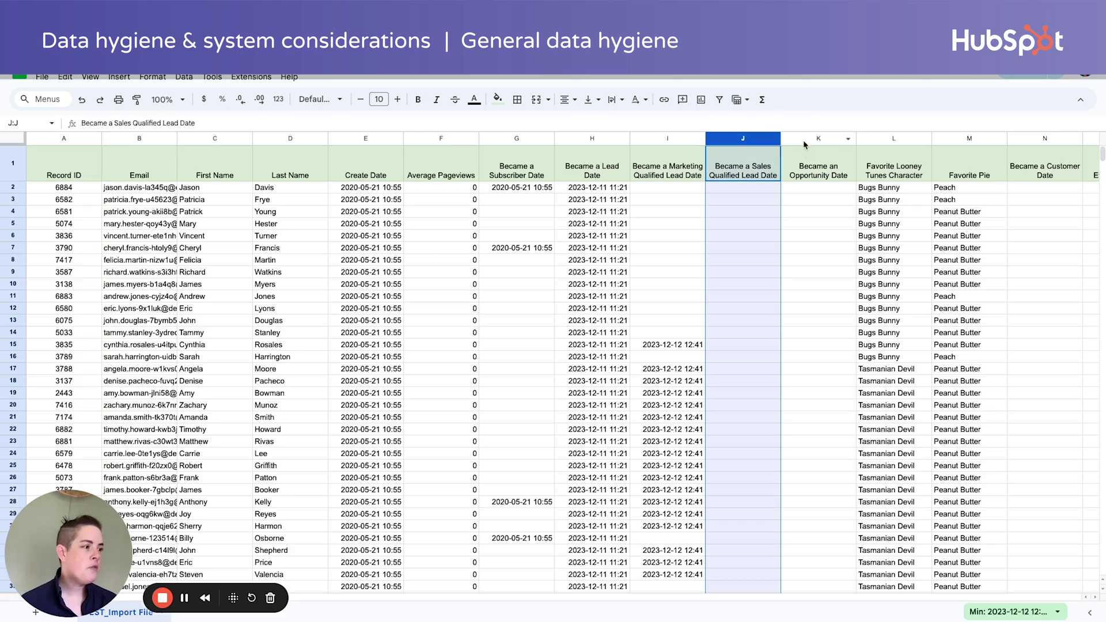
click(804, 139)
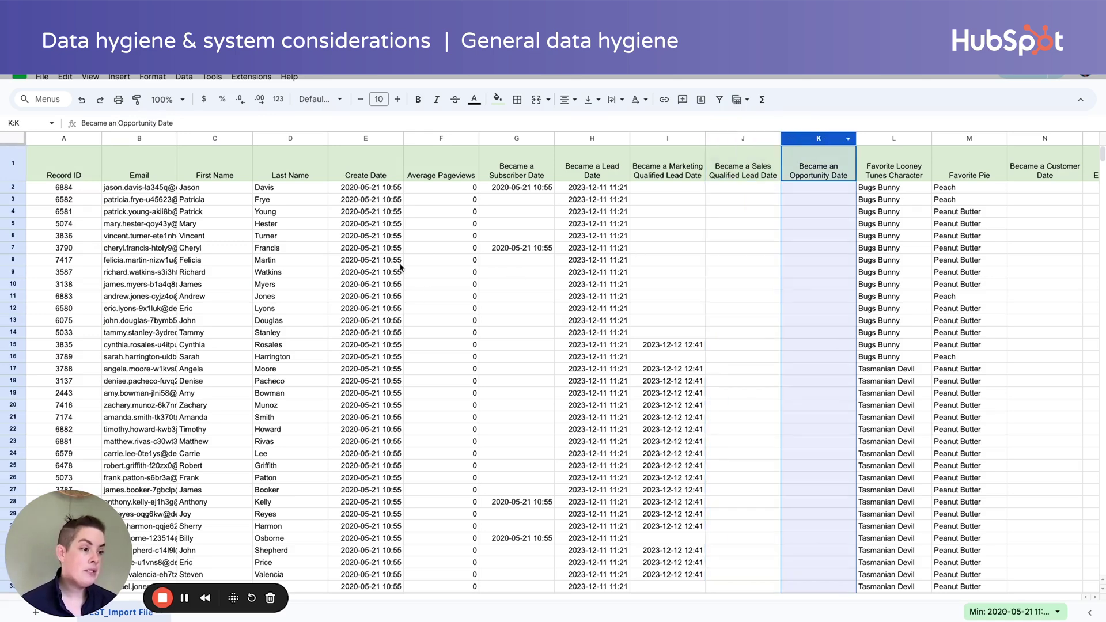
click(349, 263)
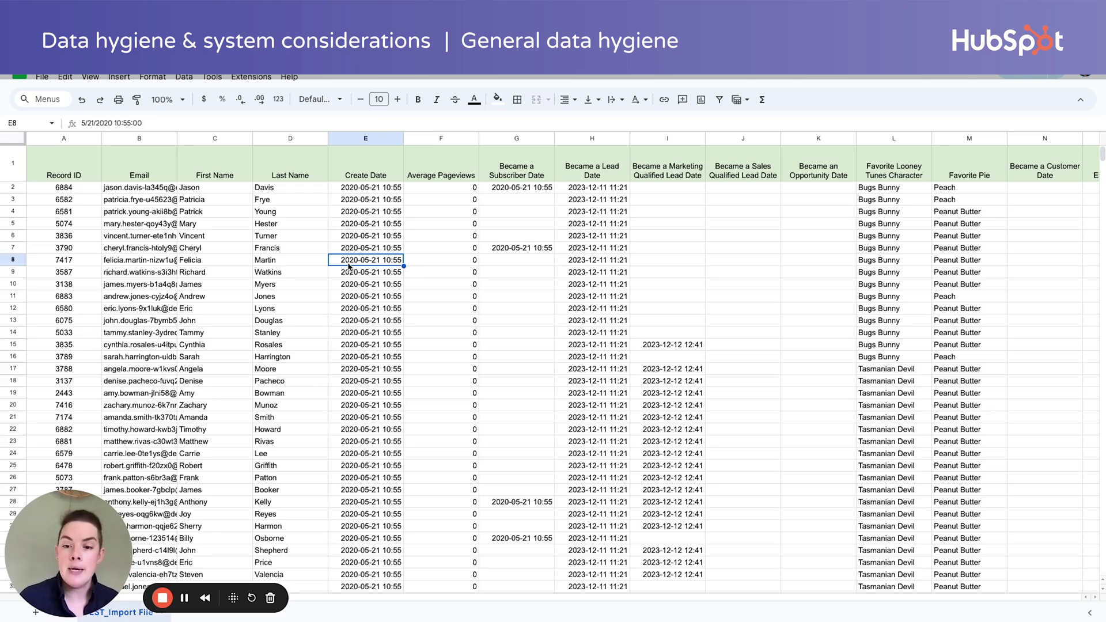
click(434, 381)
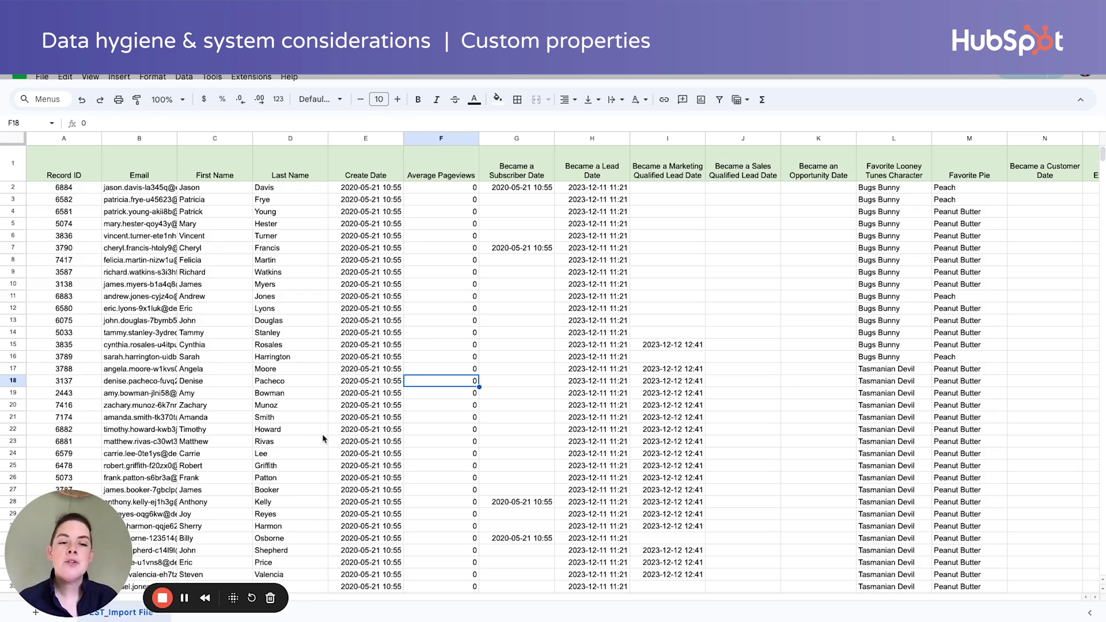
- Check the Favorite Looney Tunes Character and Favorite Pie columns, then bring up HubSpot's Score property editor
click(906, 139)
click(946, 139)
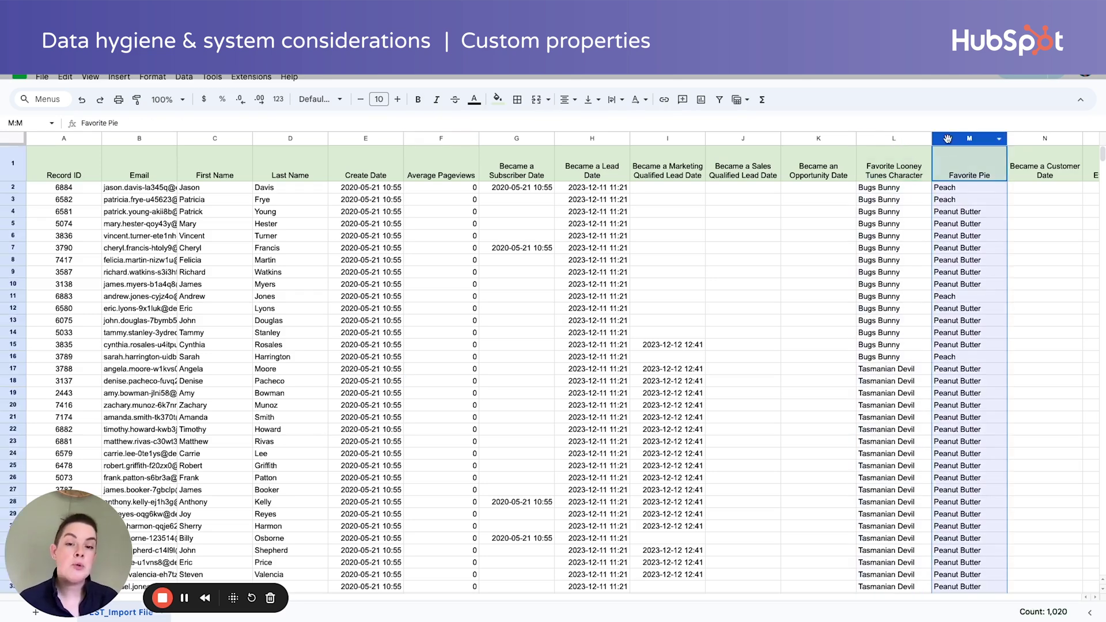
click(890, 139)
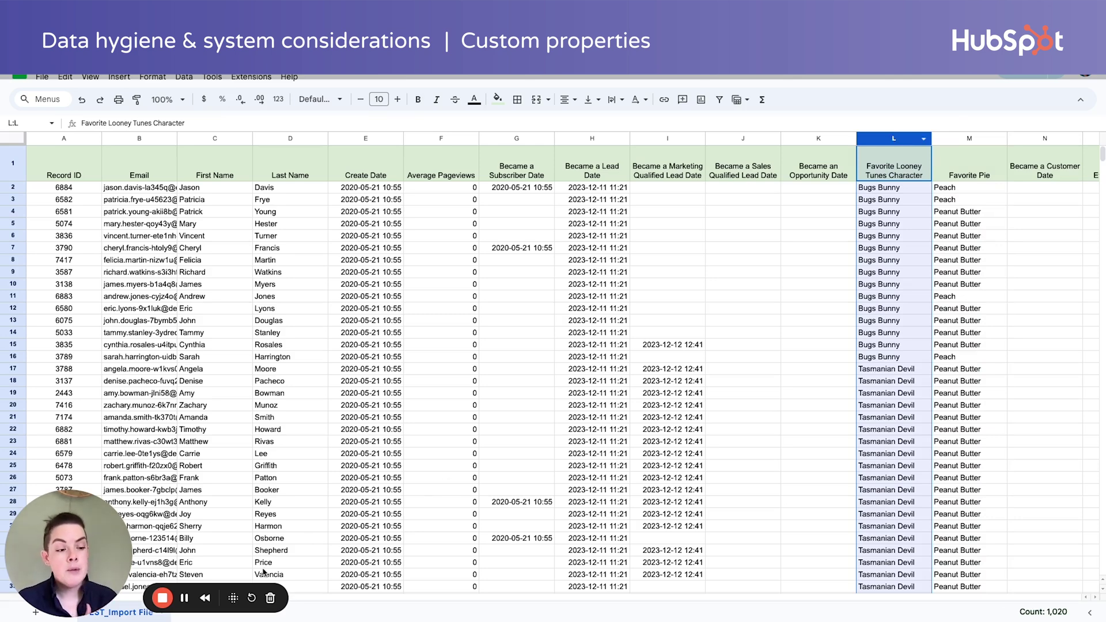
click(184, 599)
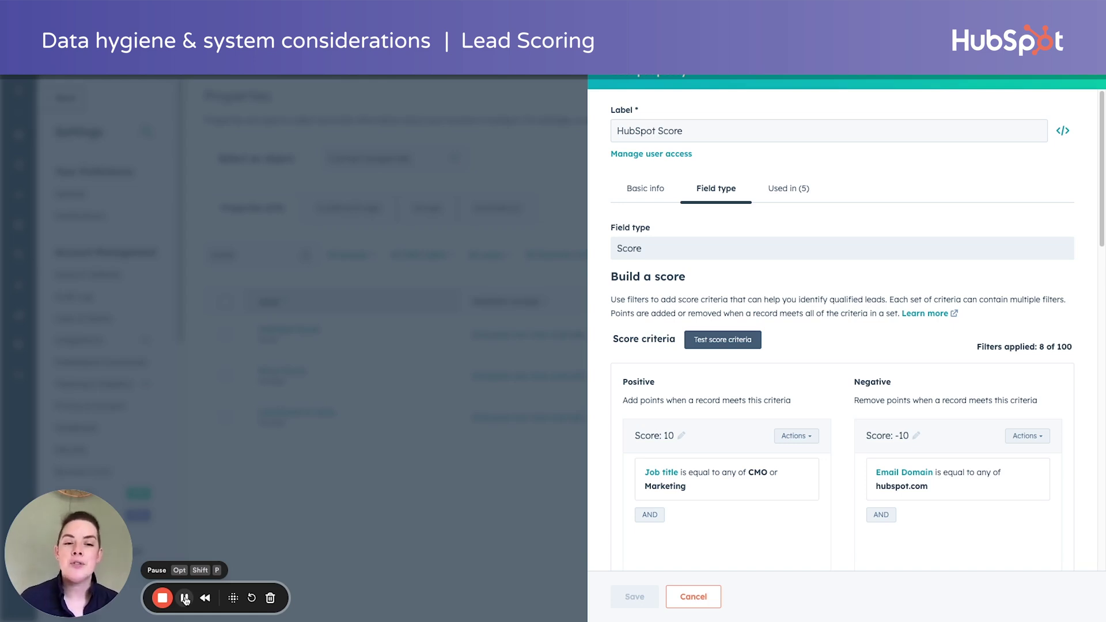
- Scroll through the HubSpot Score criteria, then return to the matrix's Company Properties sheet
scroll(854, 445, down, 2)
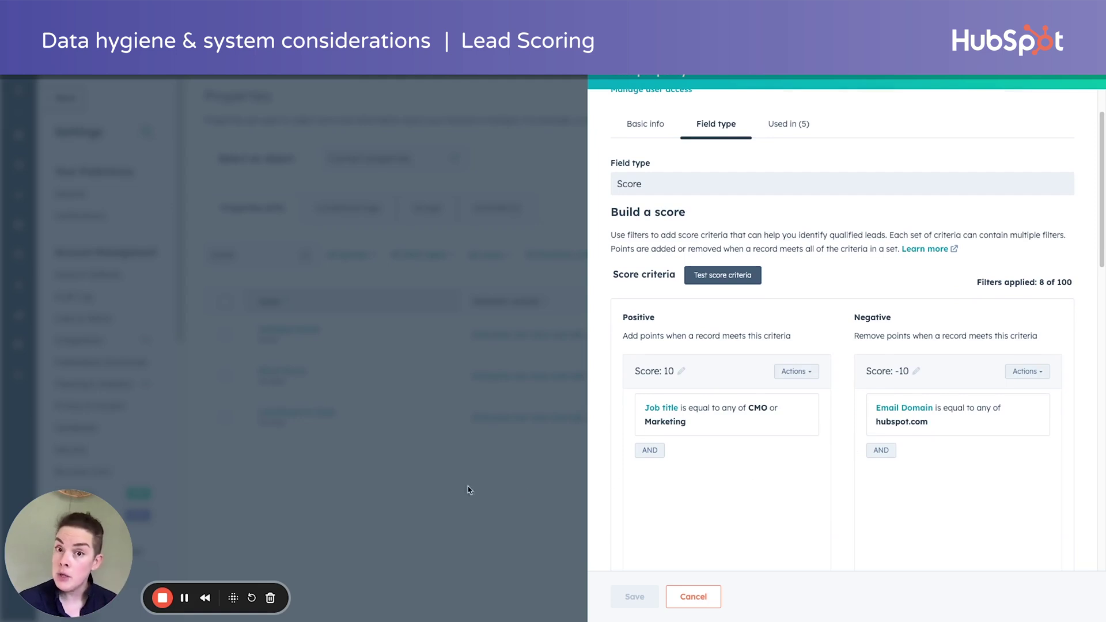
click(184, 597)
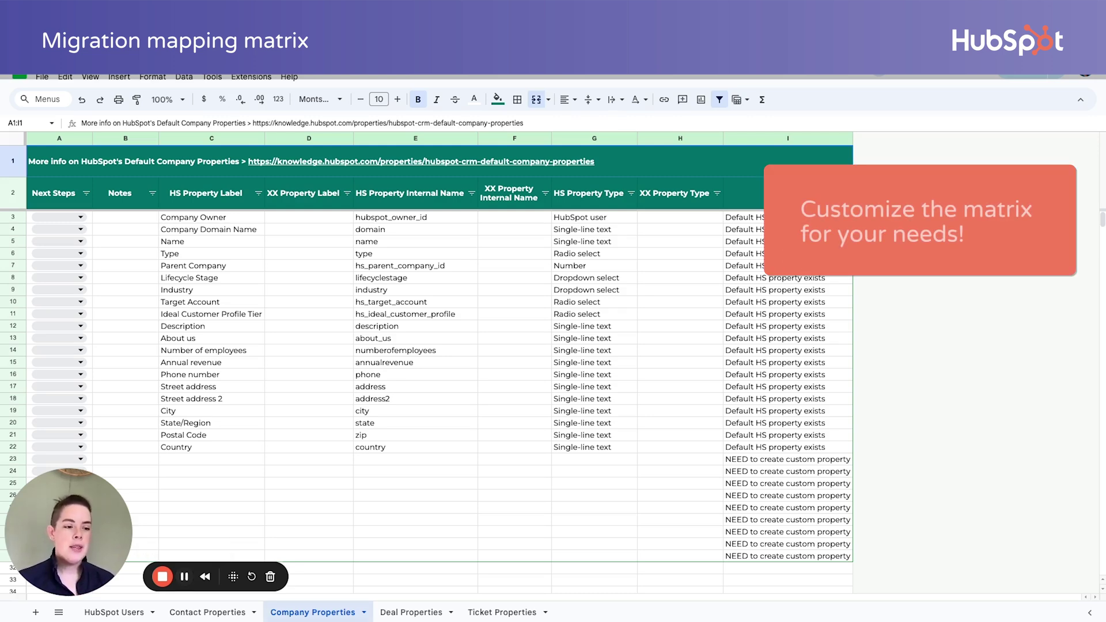
- Browse the Deal, Ticket, Contact and HubSpot Users property sheets
click(411, 612)
click(501, 613)
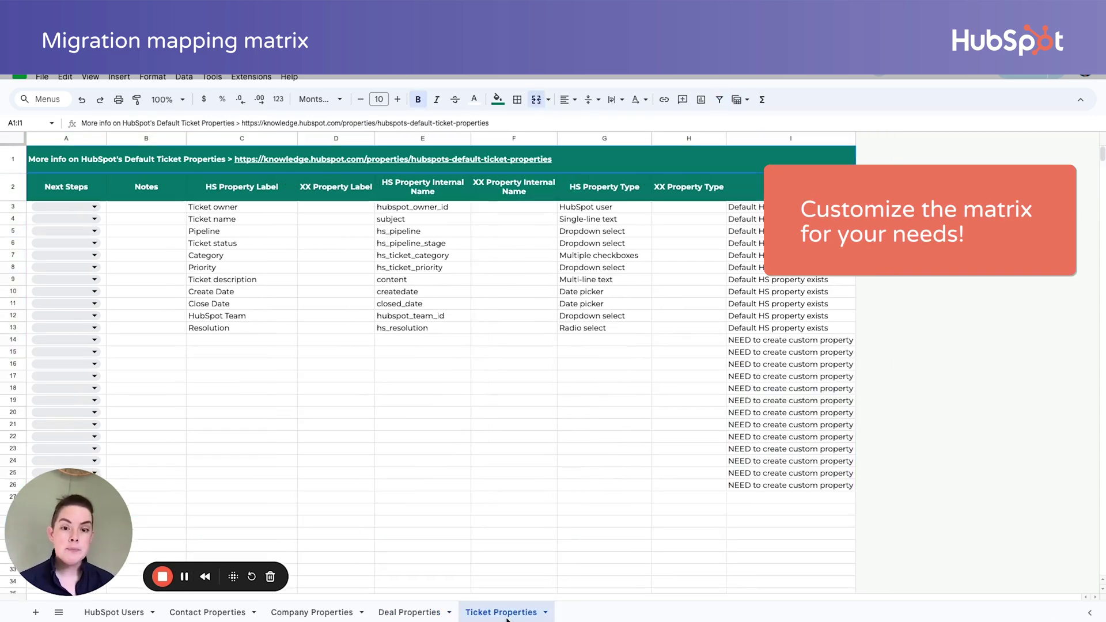
click(195, 614)
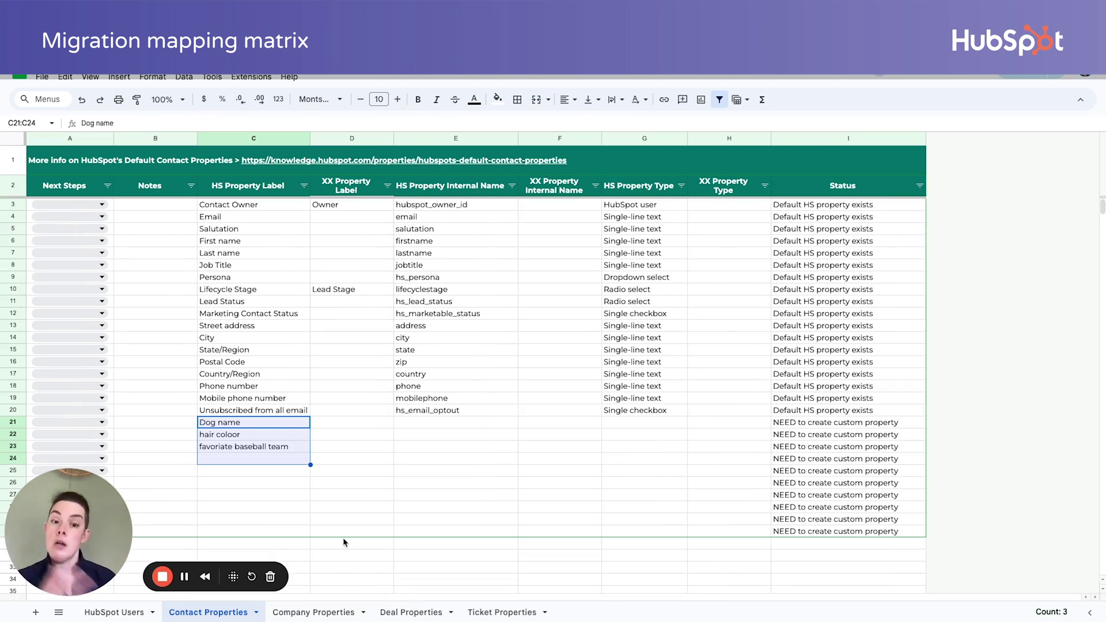
click(429, 523)
click(114, 611)
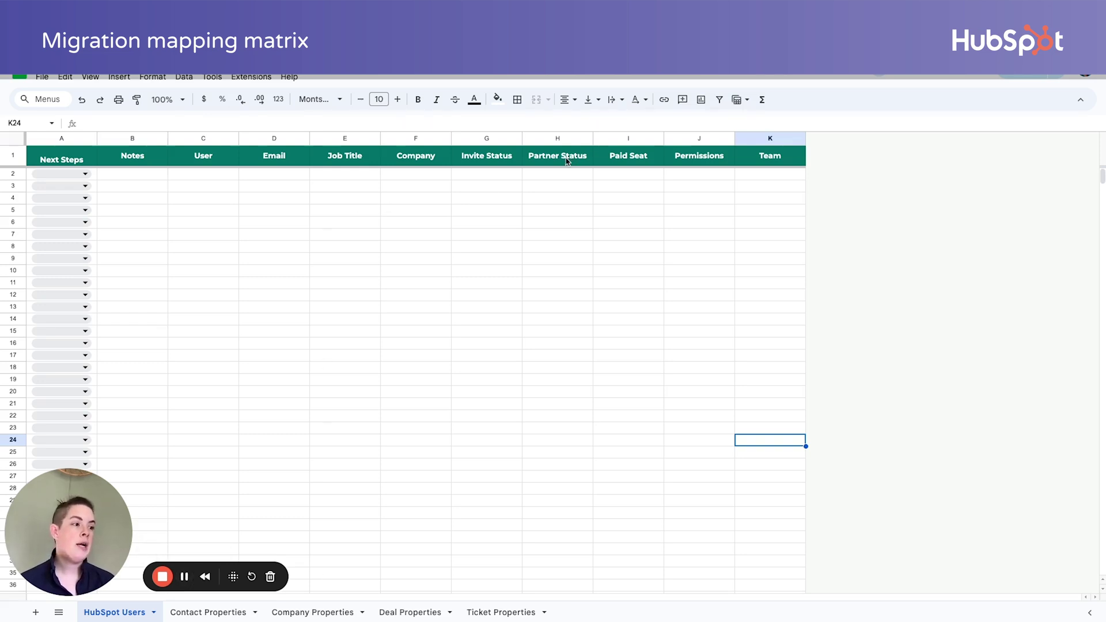
- Review the Paid Seat, Permissions and Team columns, then show the Contact Properties sheet
click(618, 141)
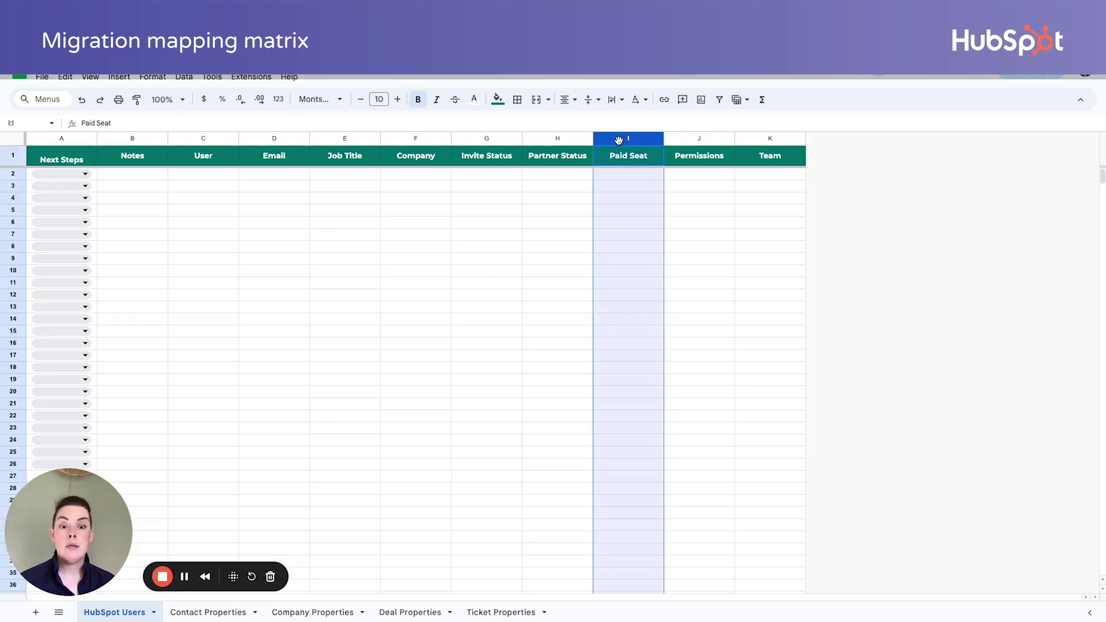
click(683, 140)
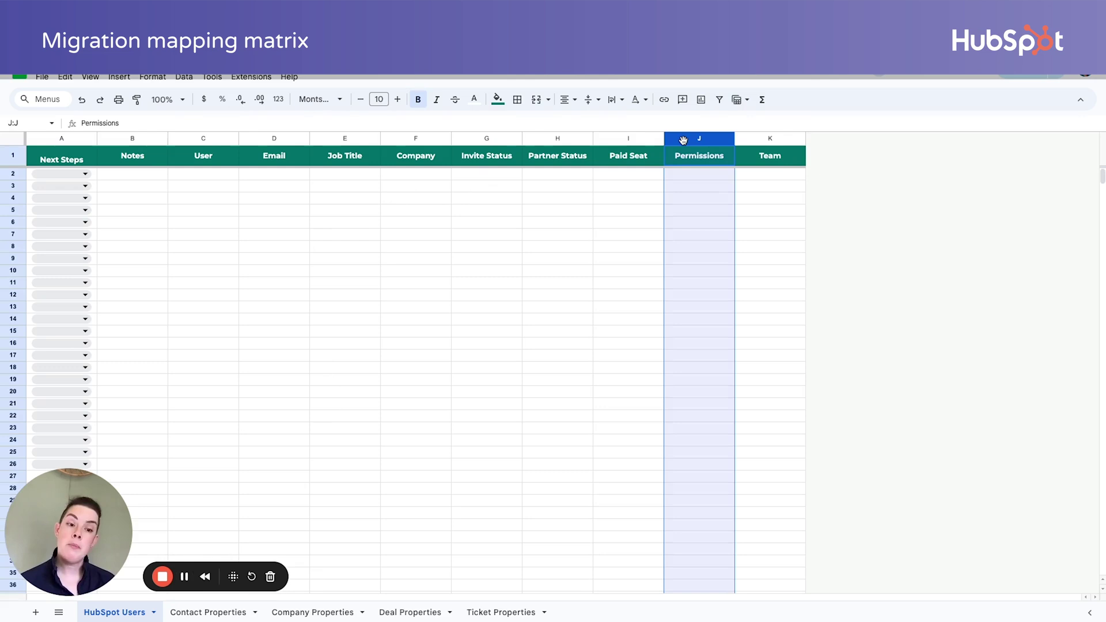
click(748, 141)
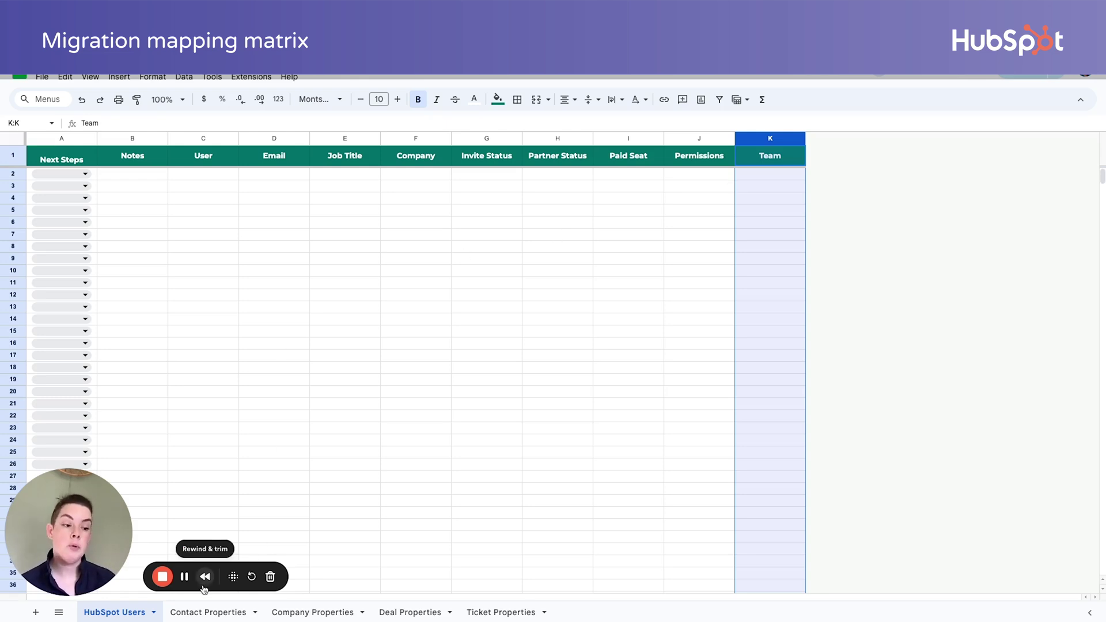
click(226, 613)
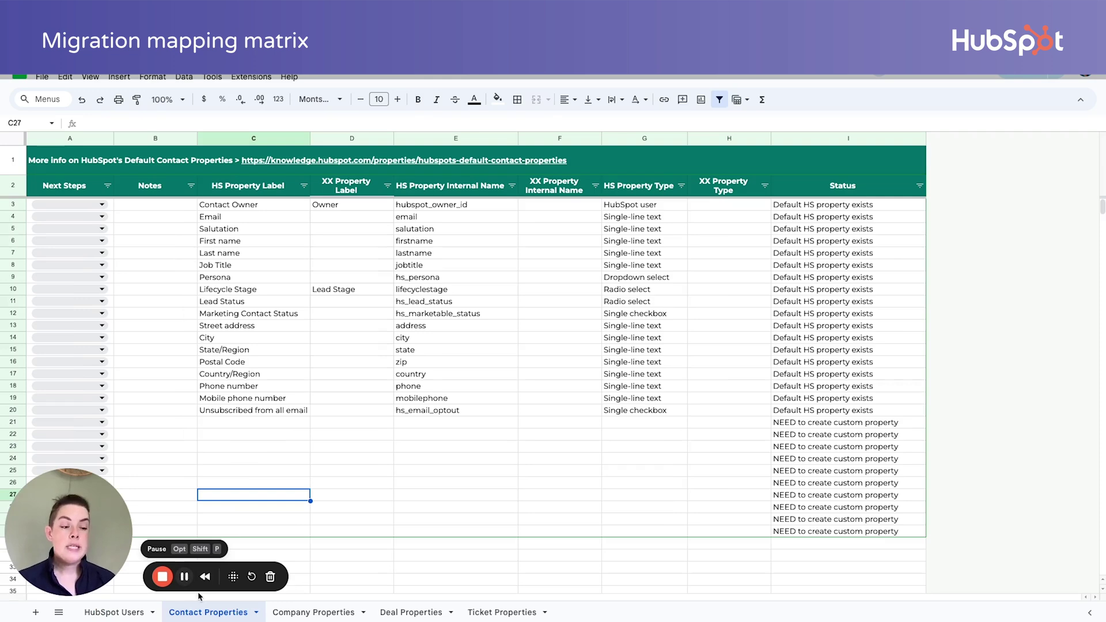
click(343, 615)
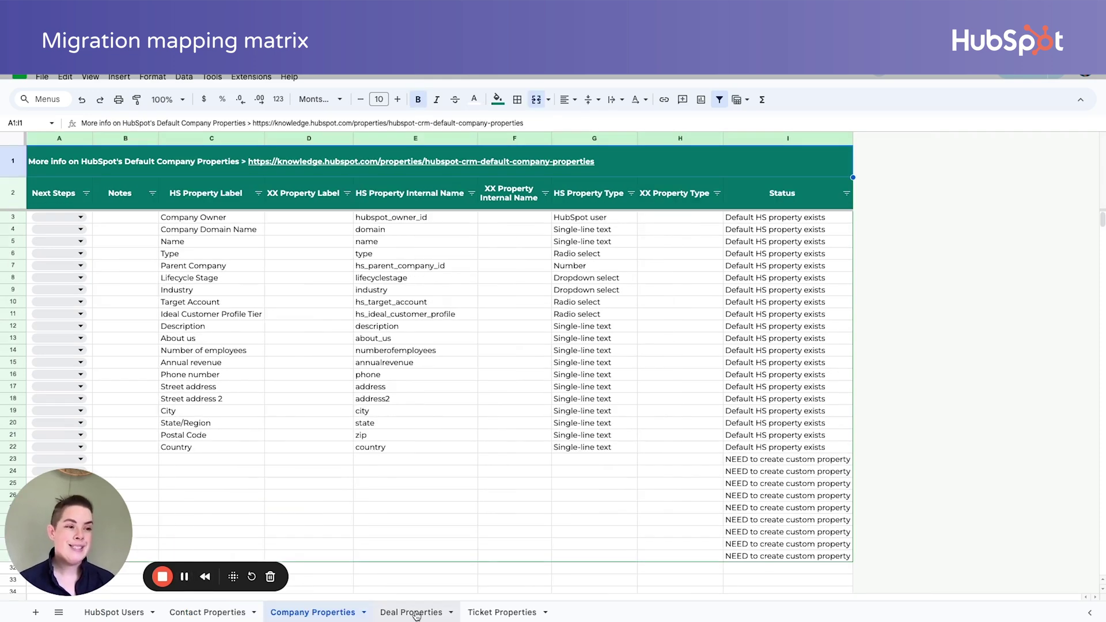
click(413, 615)
click(492, 614)
click(208, 612)
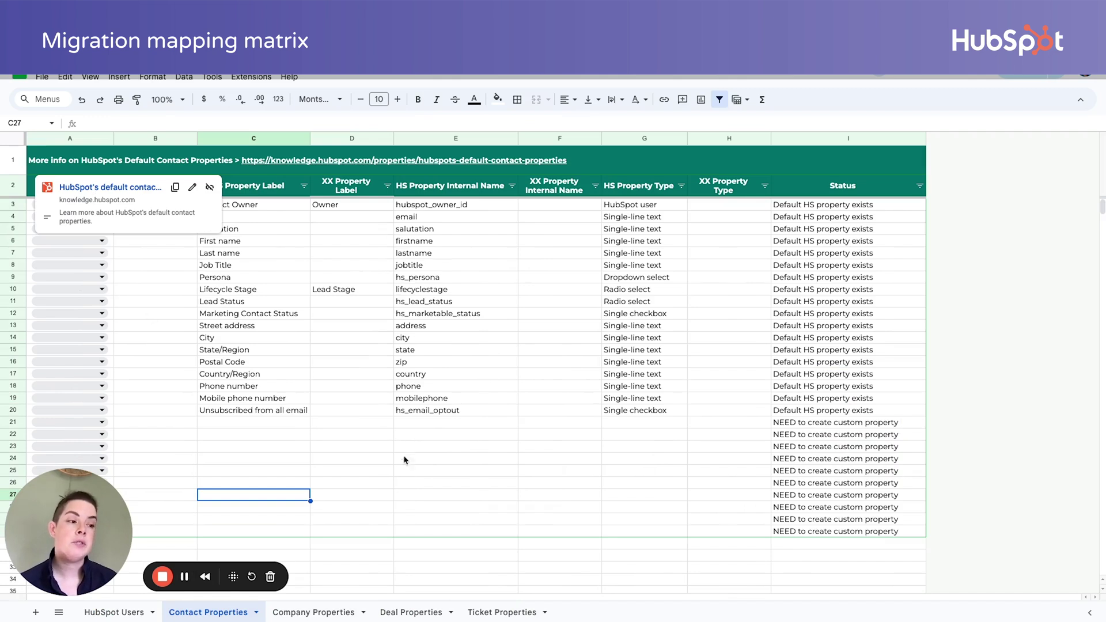
click(401, 489)
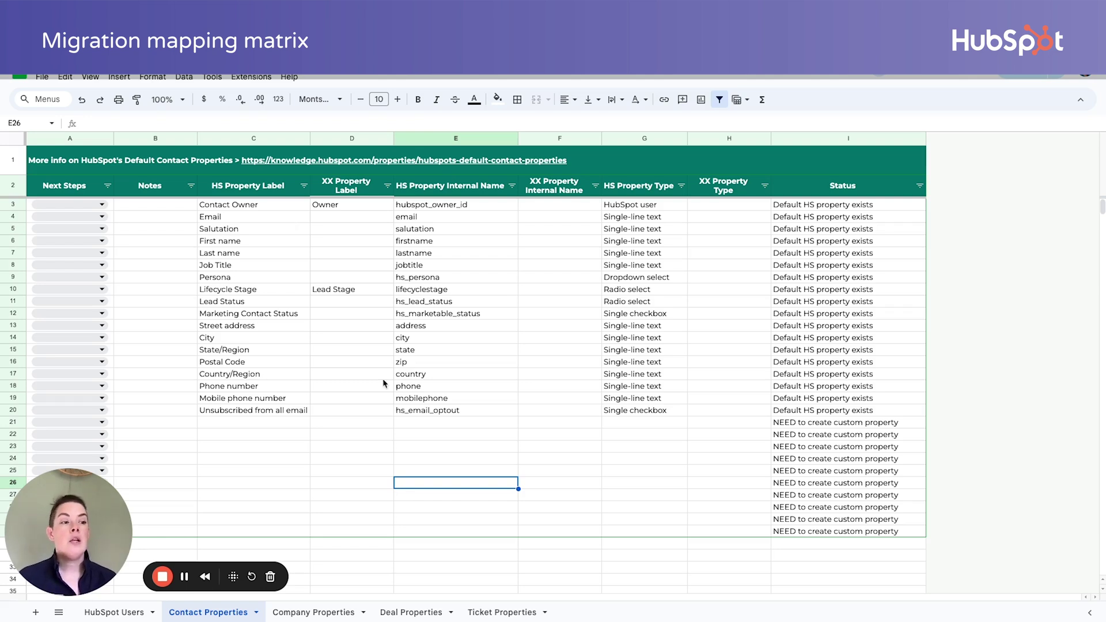
click(256, 139)
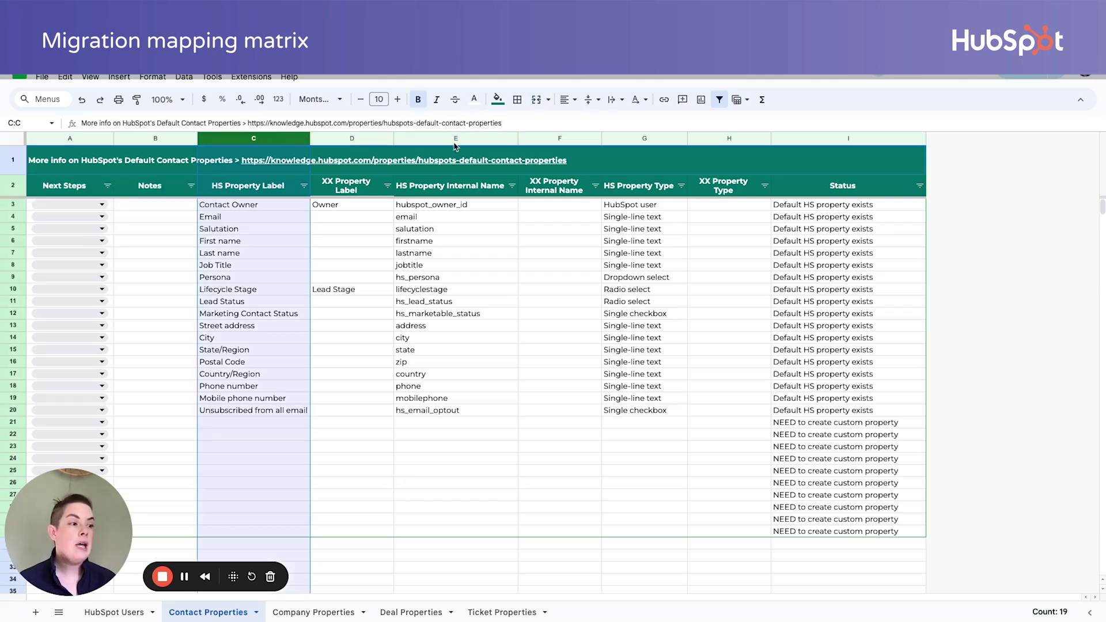
click(455, 140)
click(636, 140)
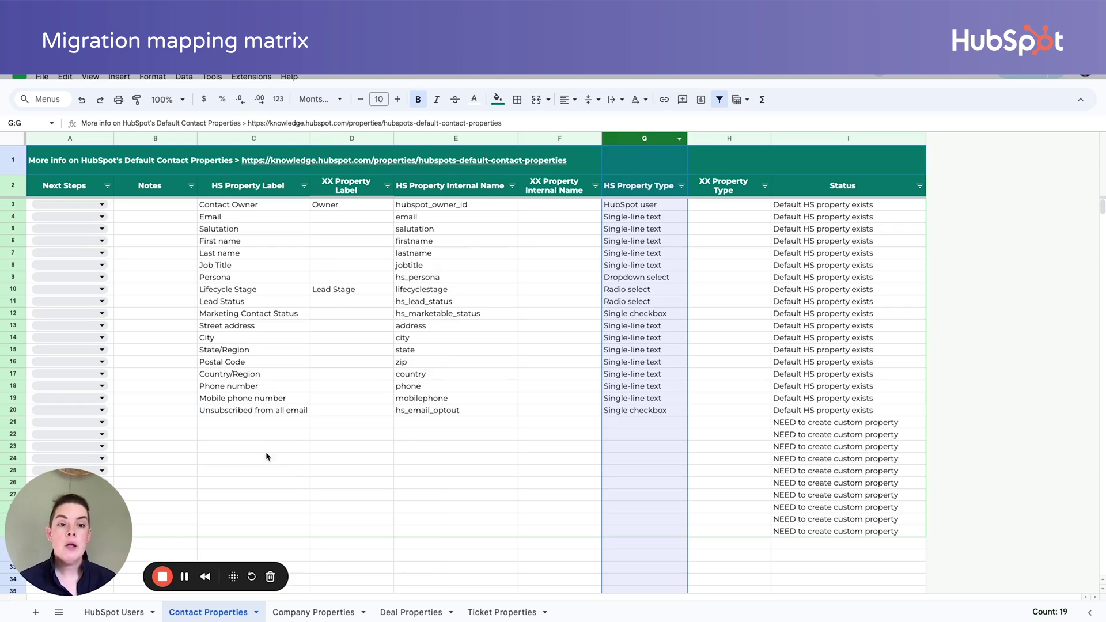
click(228, 496)
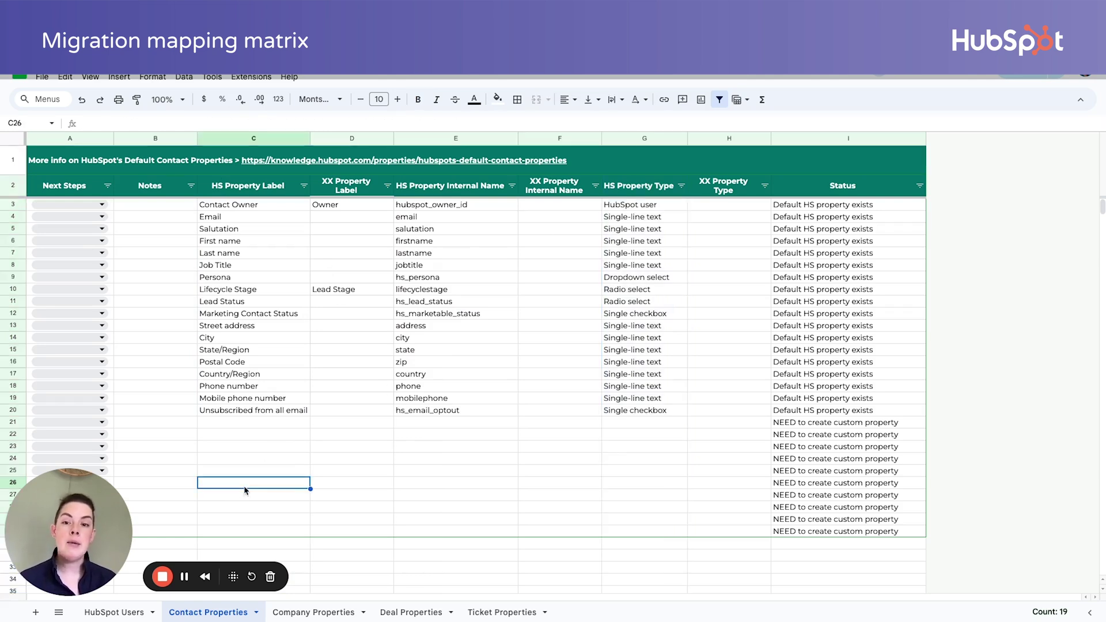
click(256, 138)
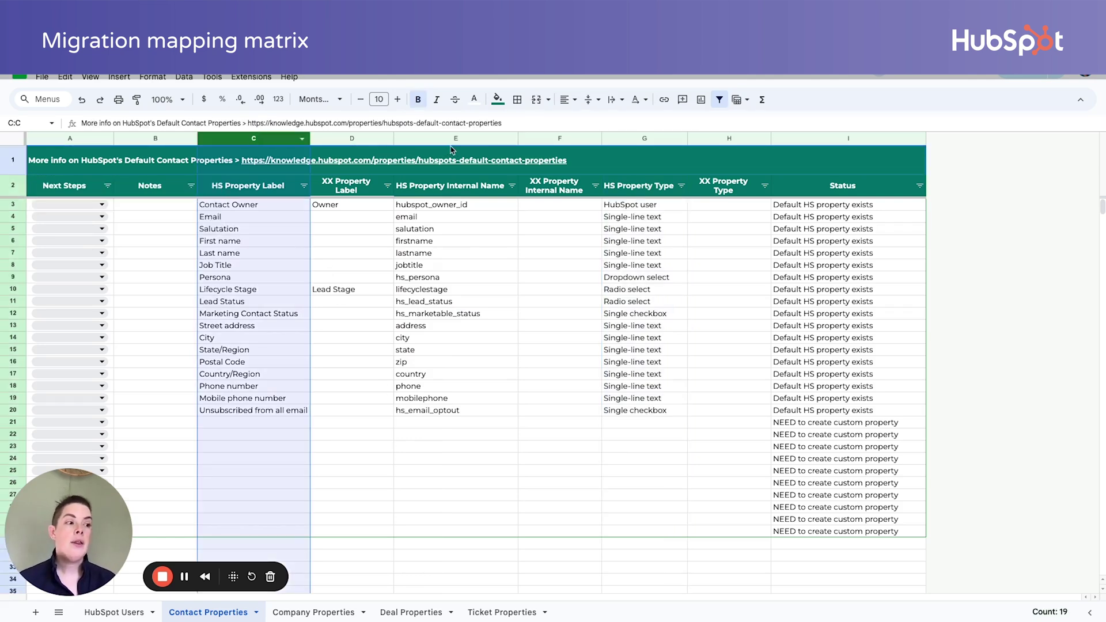
click(455, 140)
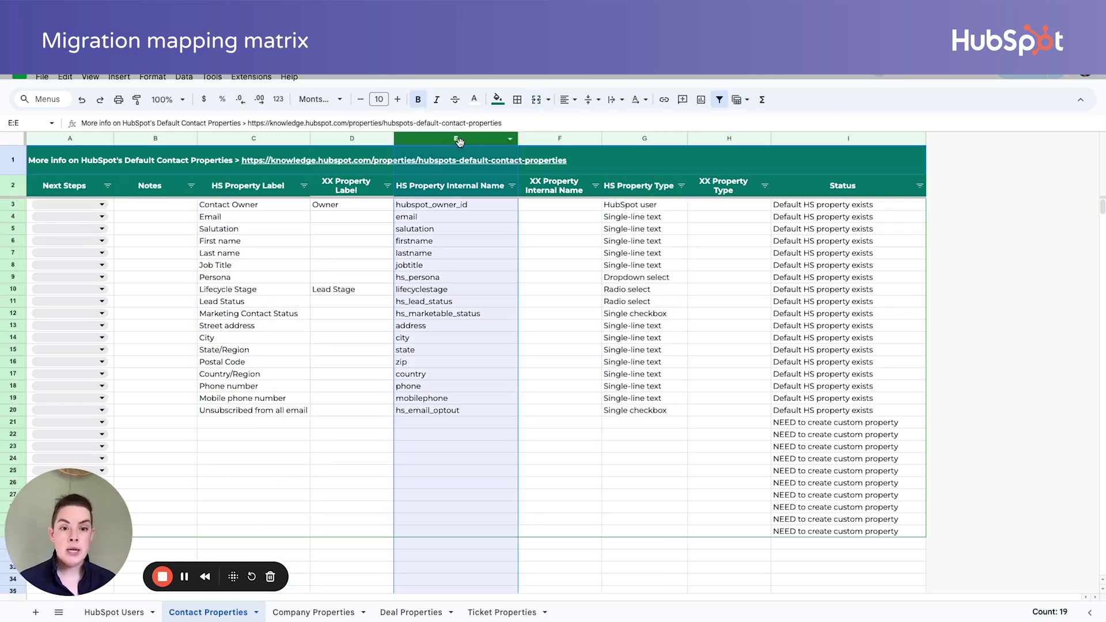
click(636, 139)
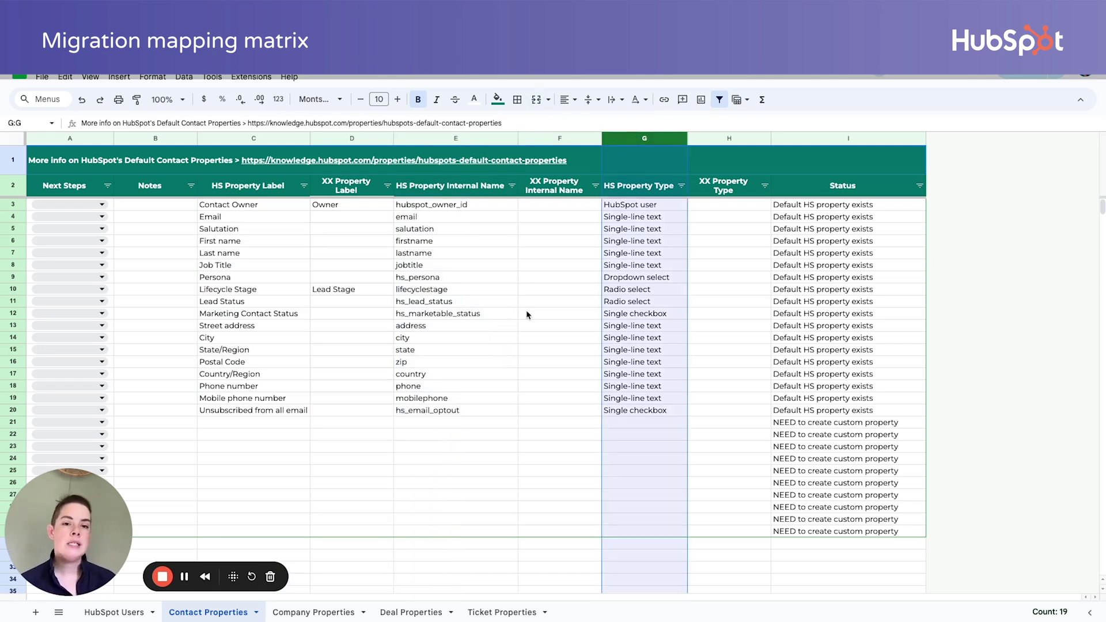
click(551, 140)
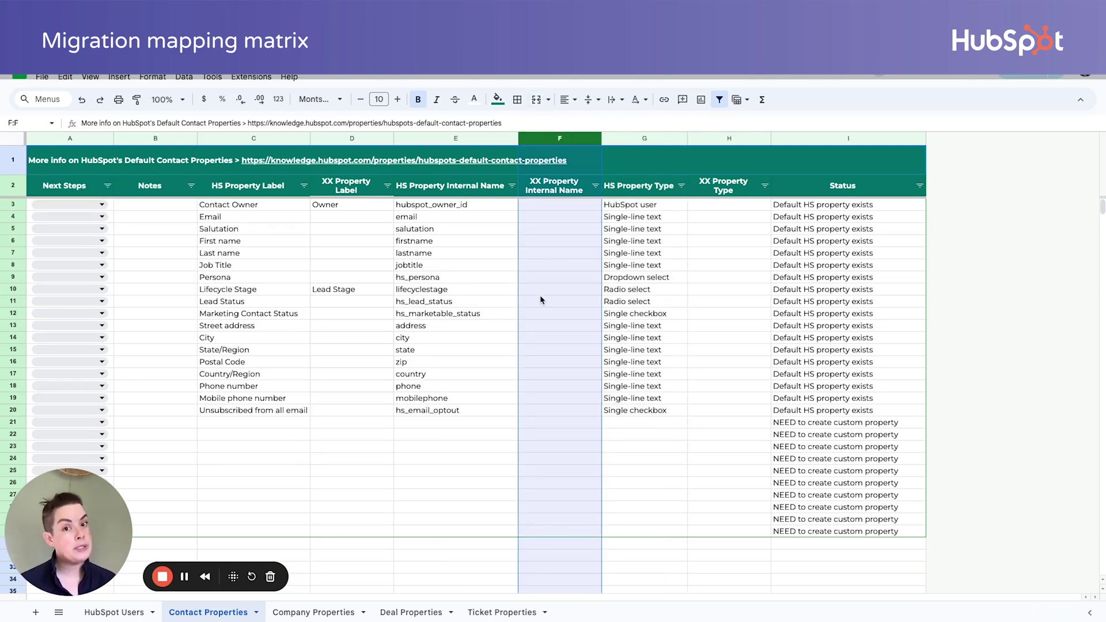
click(374, 485)
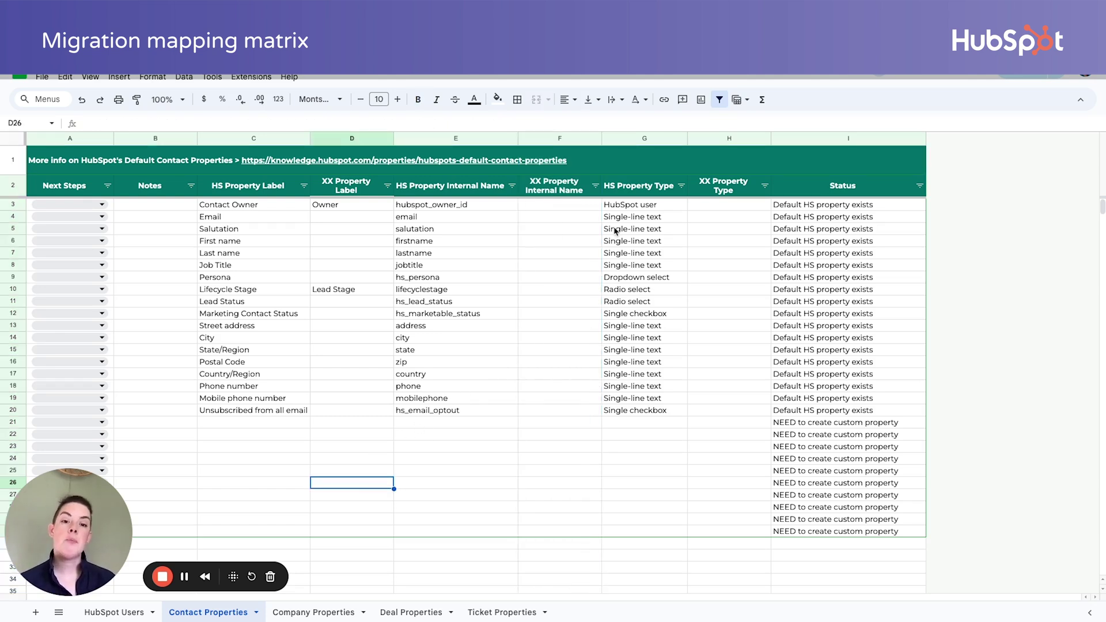
drag(639, 139, 700, 137)
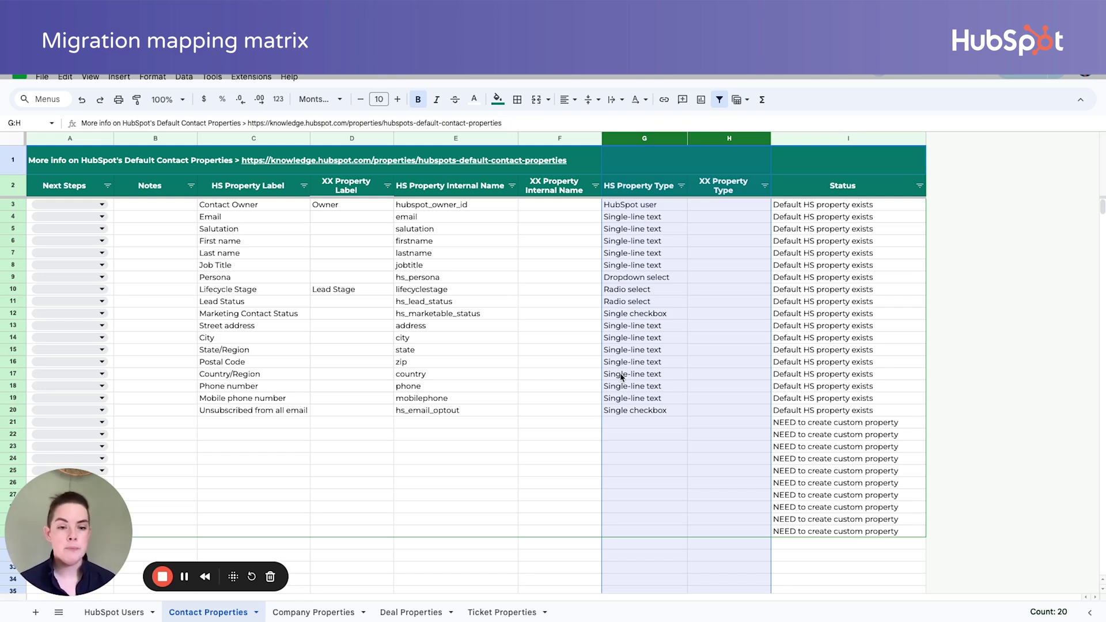
click(482, 447)
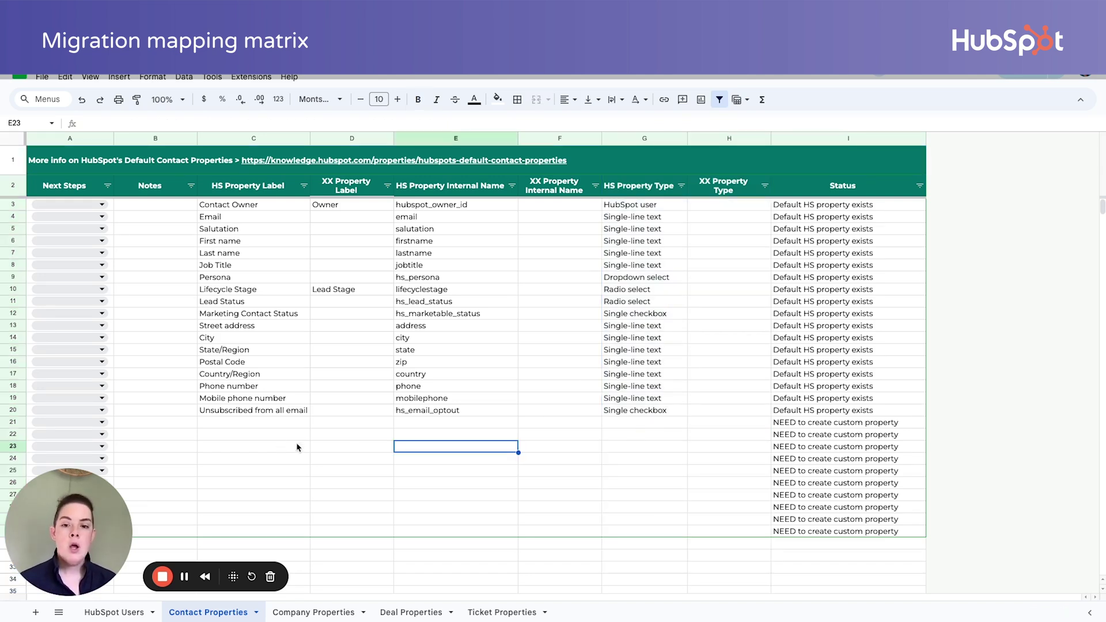
click(353, 143)
click(552, 139)
click(732, 141)
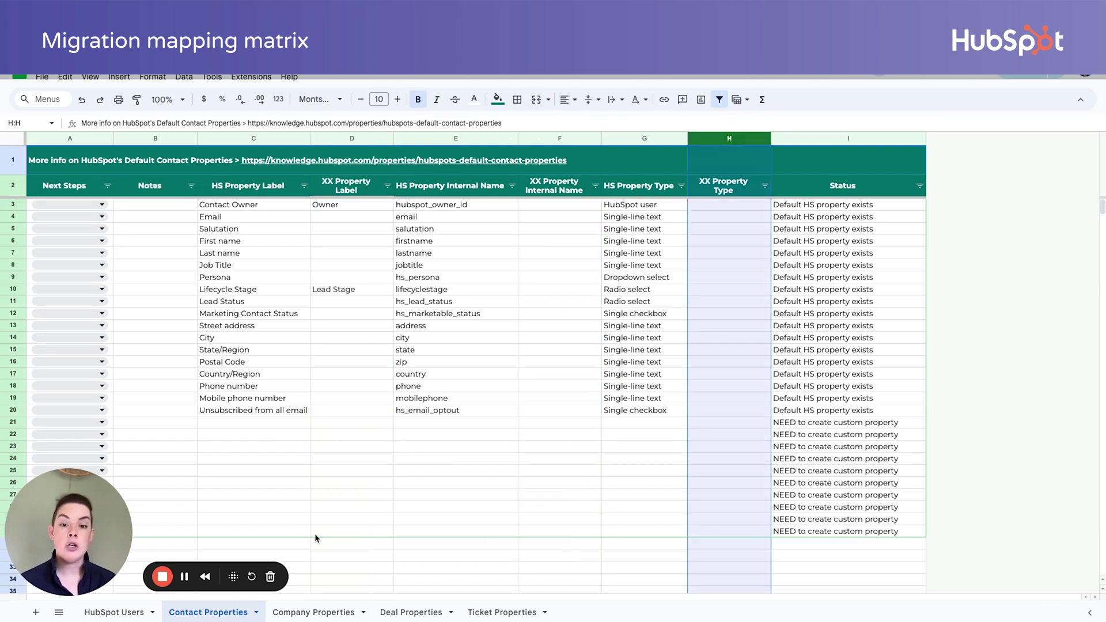
click(404, 472)
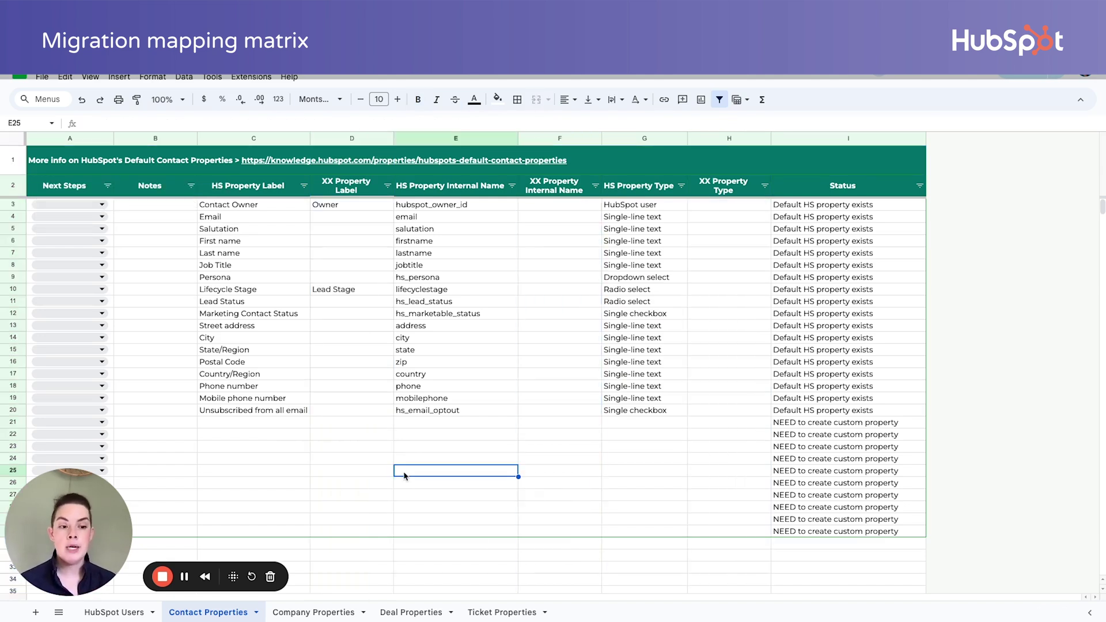
click(256, 459)
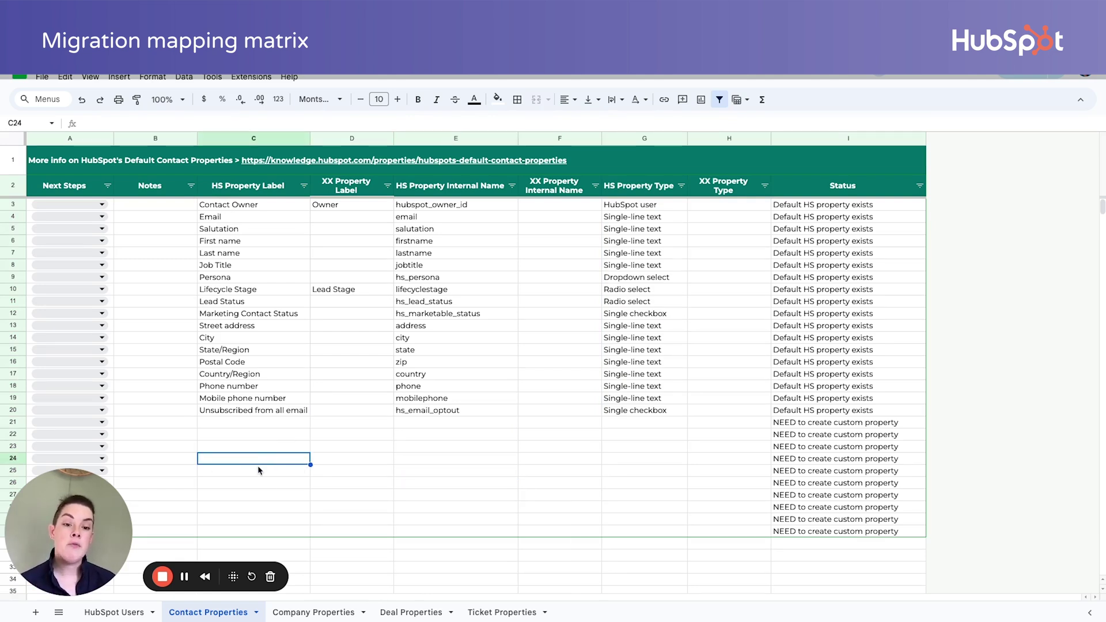
click(181, 239)
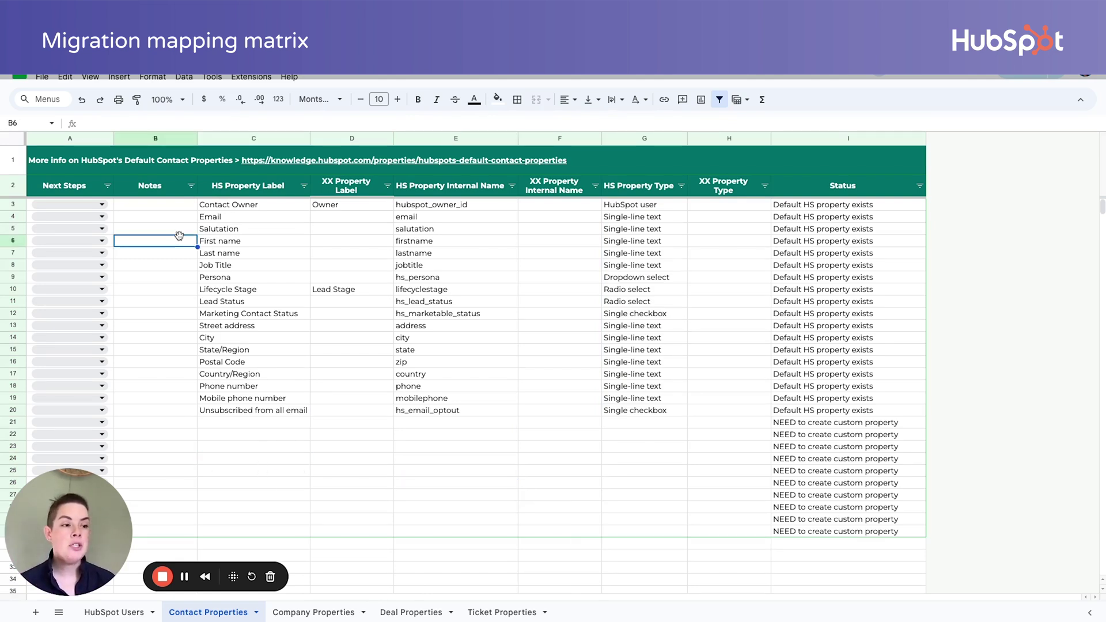
key(Down)
key(Down)
key(Down)
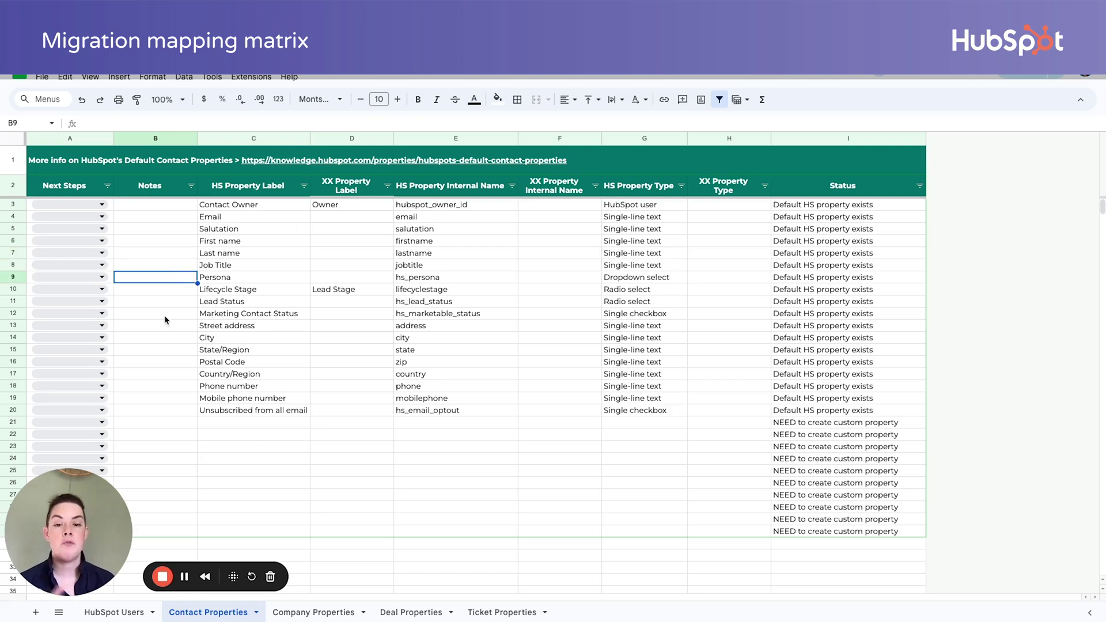
key(Up)
key(Up)
key(Up)
key(Down)
key(Down)
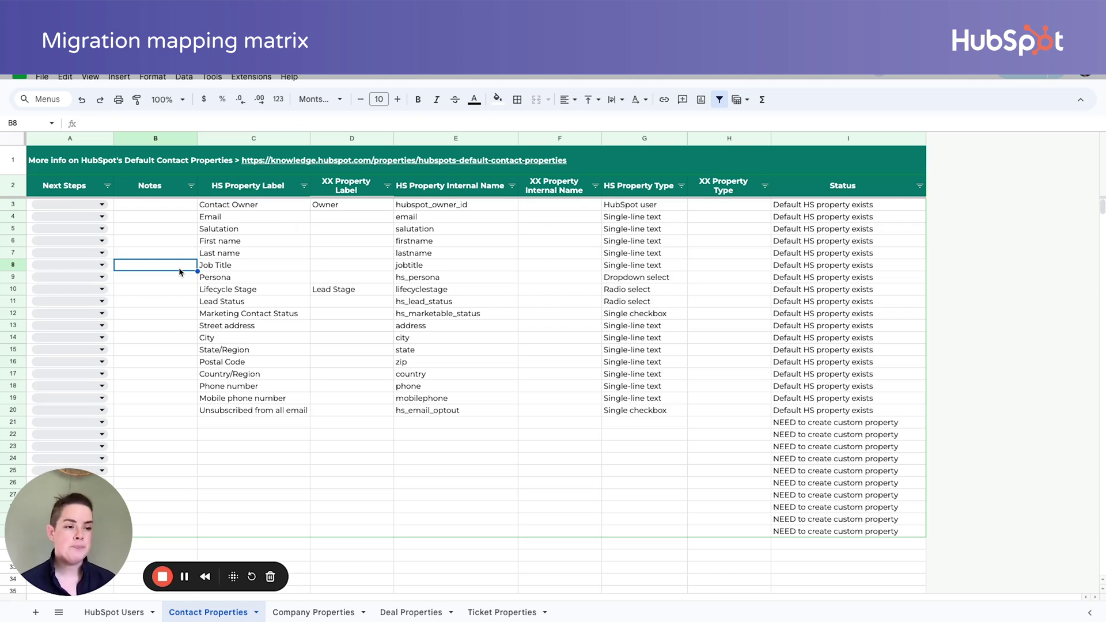
click(225, 291)
click(368, 293)
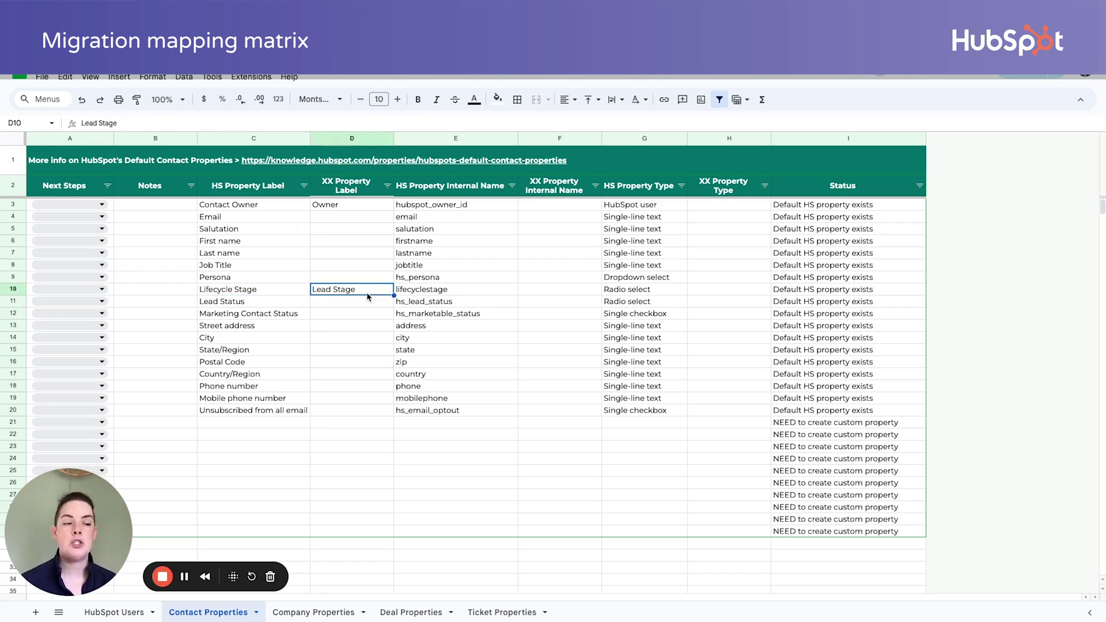
click(253, 315)
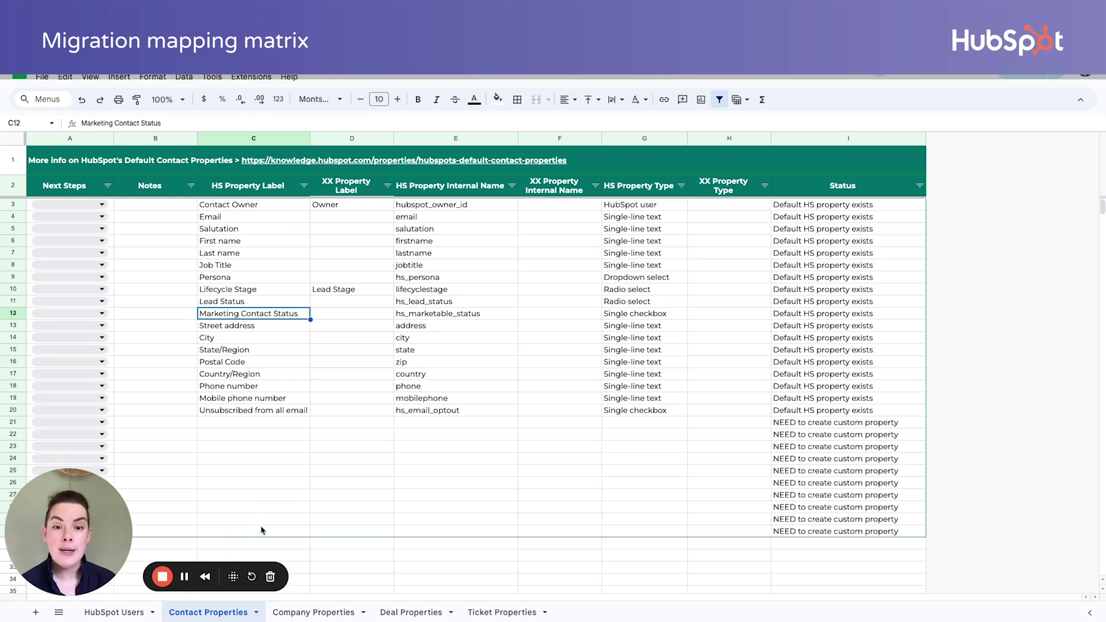
drag(812, 423, 812, 522)
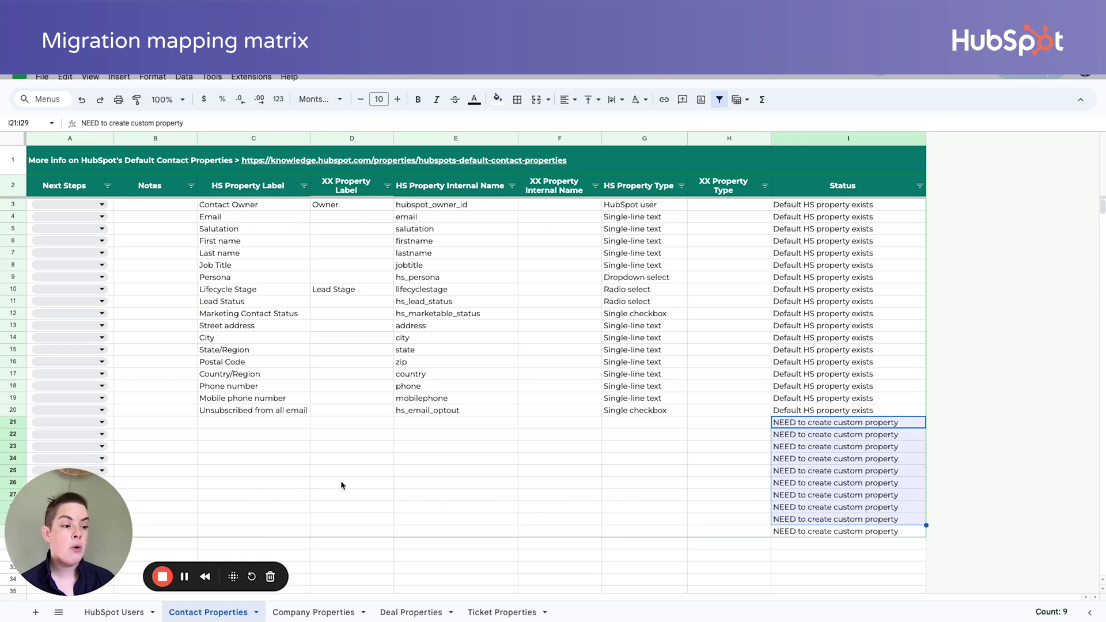
click(267, 423)
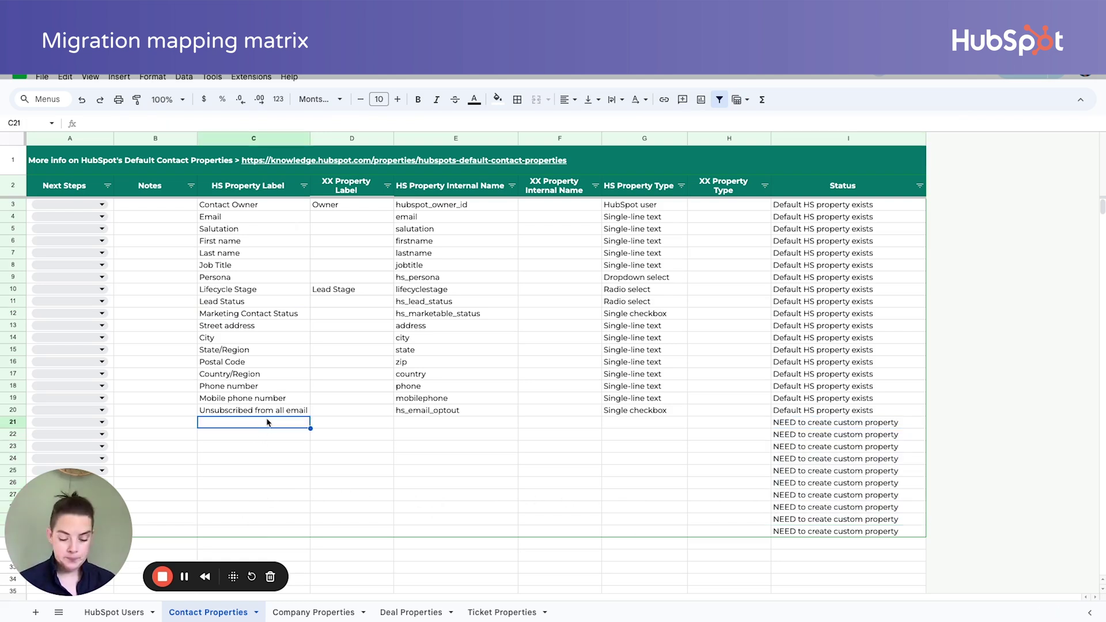
- Enter Dog's name, hair color and favorite baseball team into cells C21, C22 and C23
text(Dog's name)
key(Return)
text(hair color)
key(Return)
text(fa)
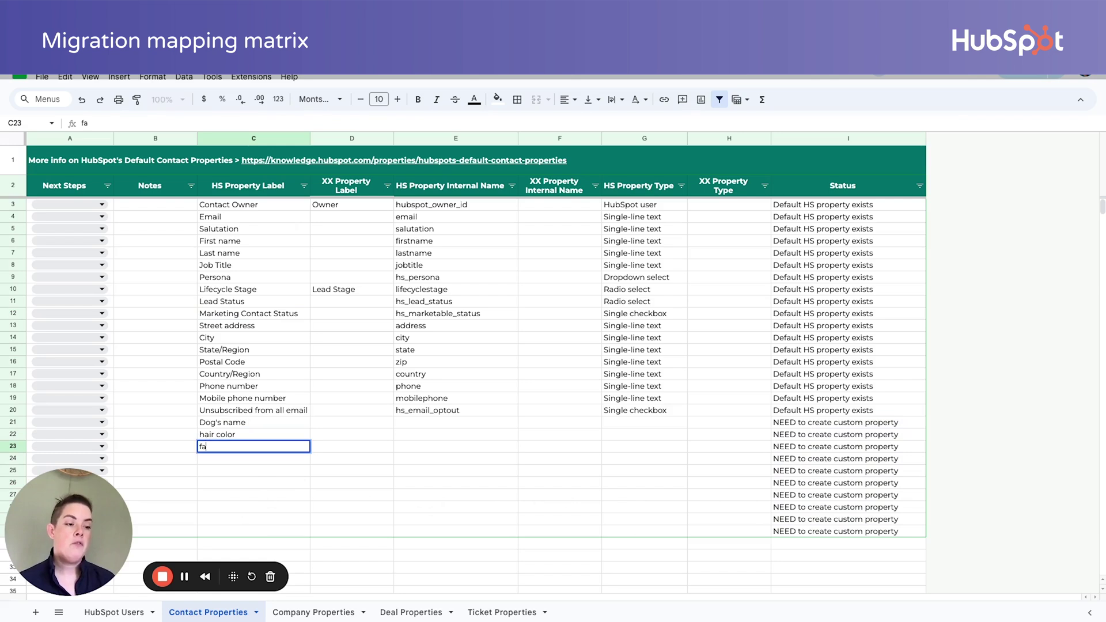
text(vorite base)
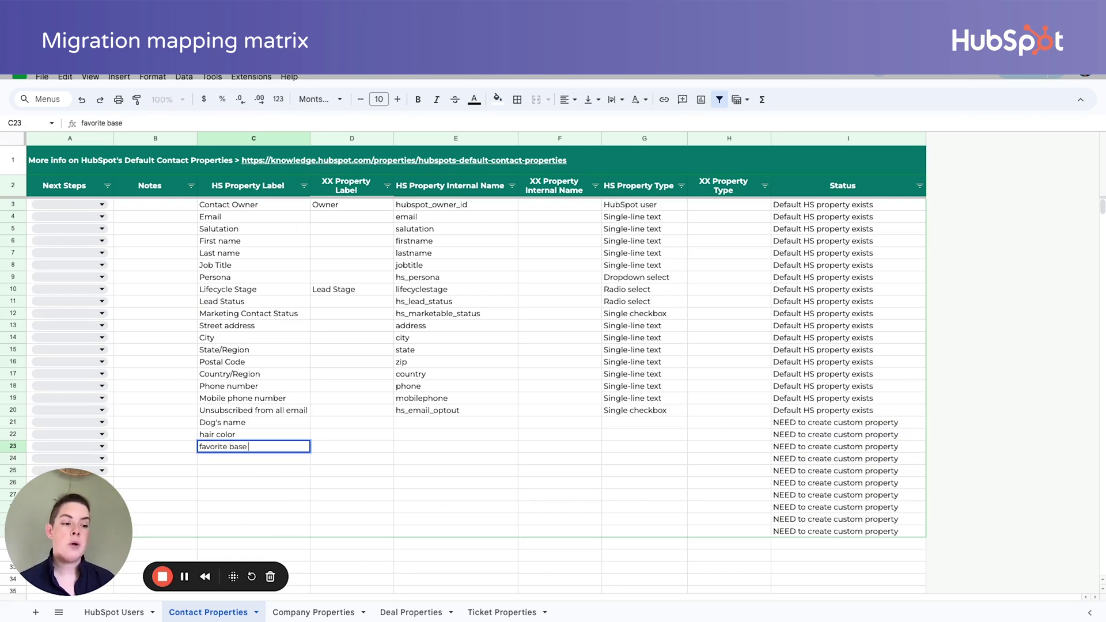
text(ball team)
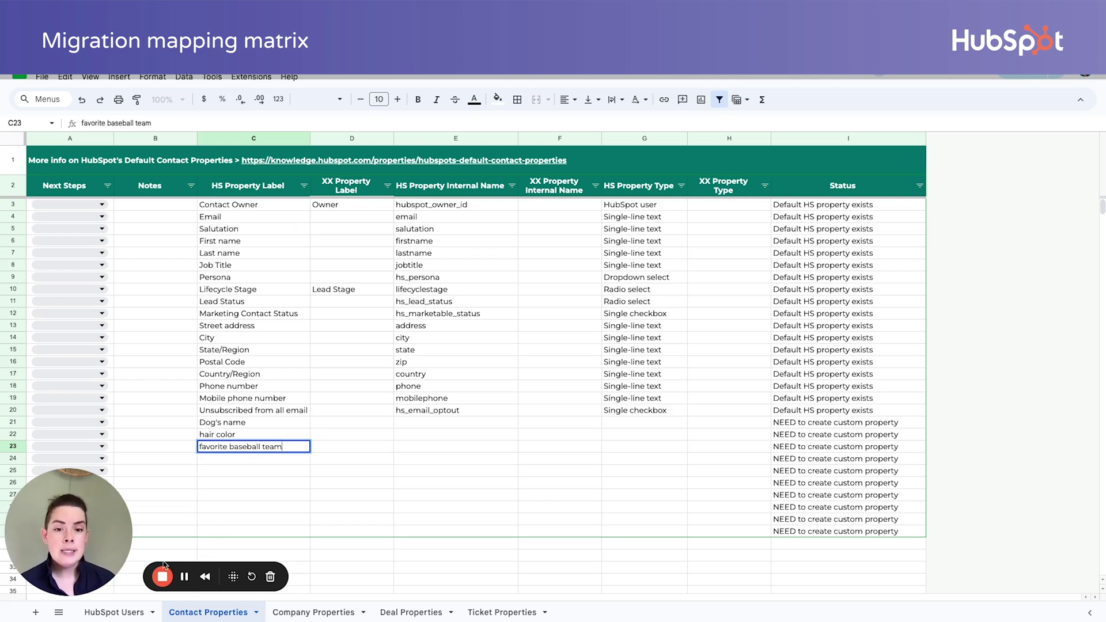
click(425, 610)
- Review the Pipeline and Deal Stage deal labels and the Category ticket label, then go to Company Properties
click(243, 246)
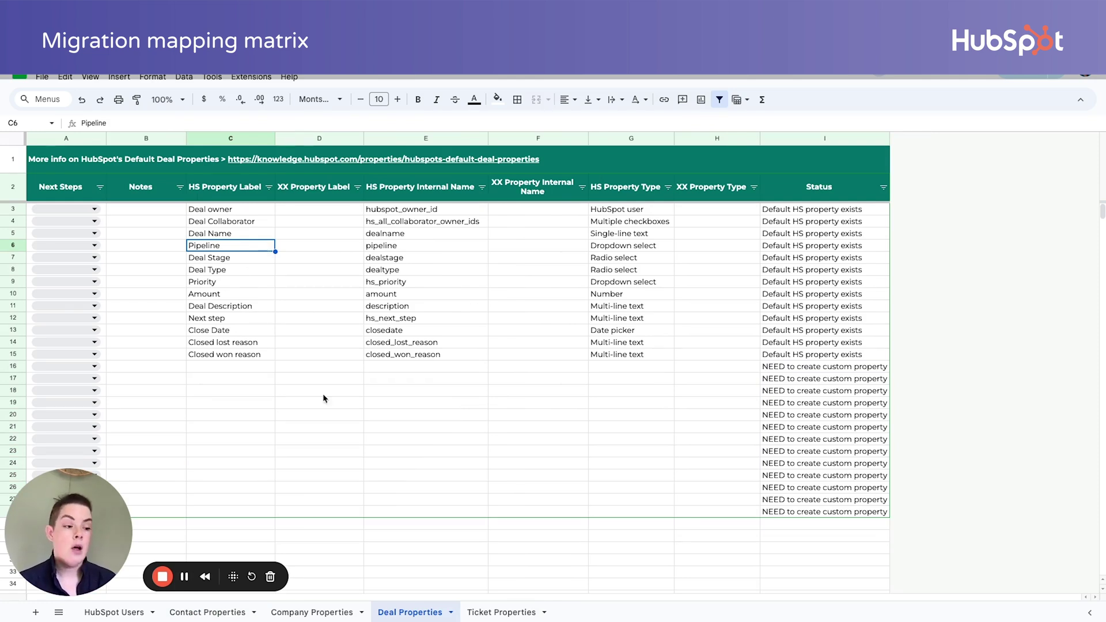
click(217, 259)
click(461, 613)
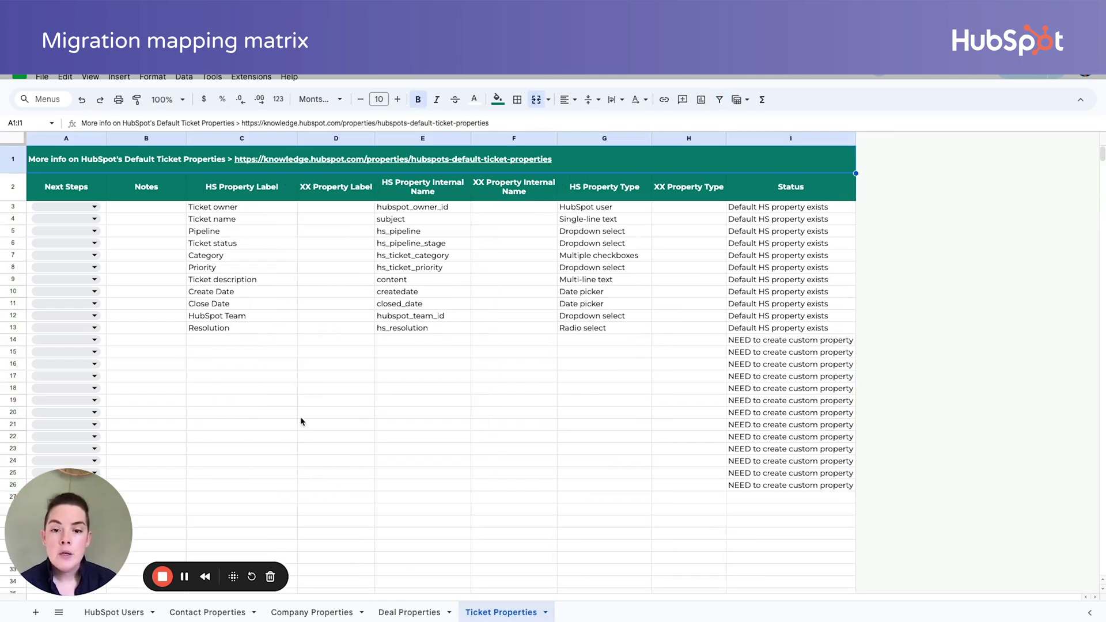
click(240, 257)
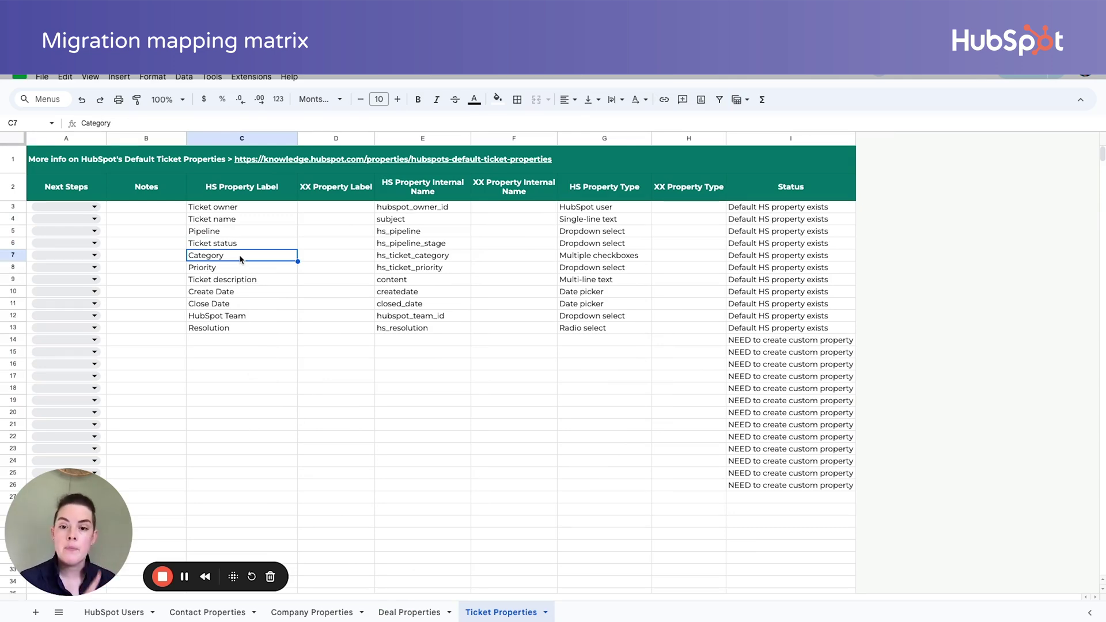
click(305, 614)
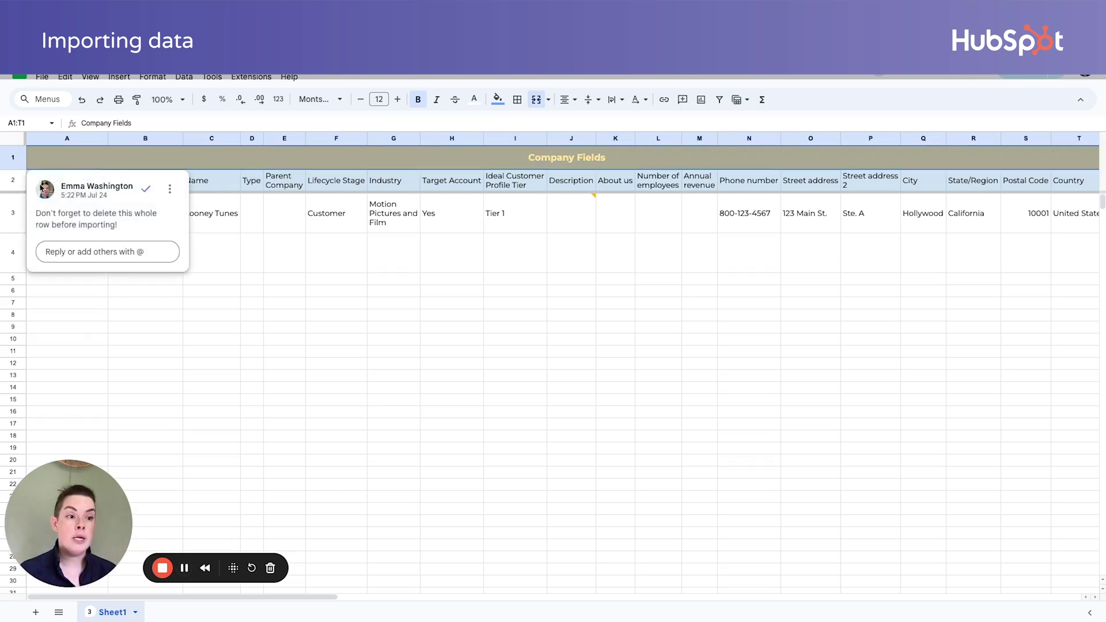
click(14, 170)
drag(247, 596, 1015, 606)
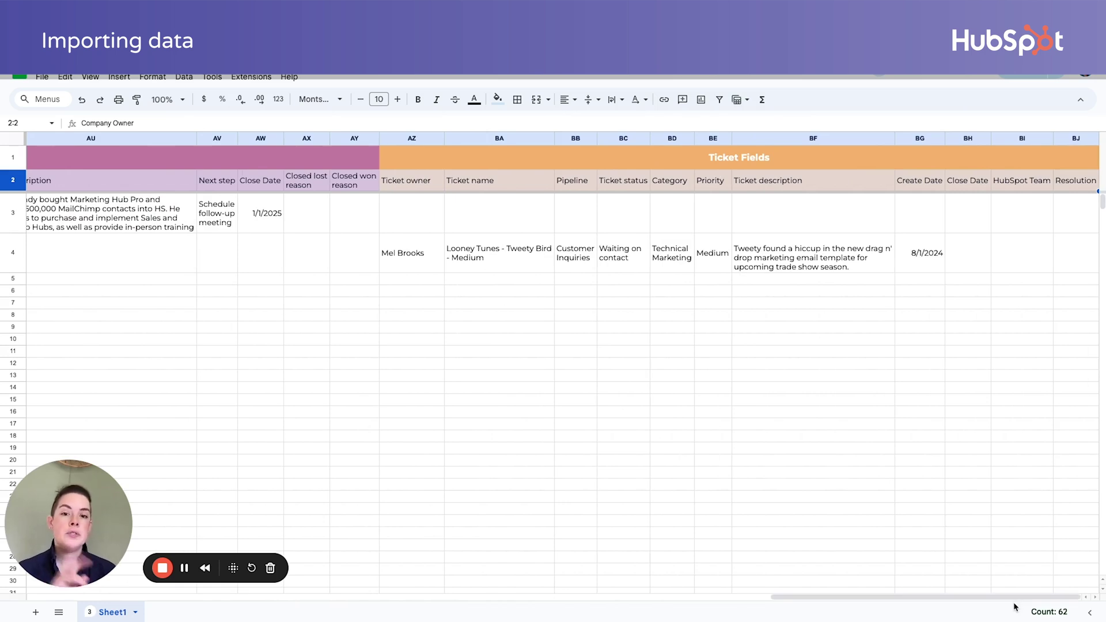
drag(999, 599, 256, 600)
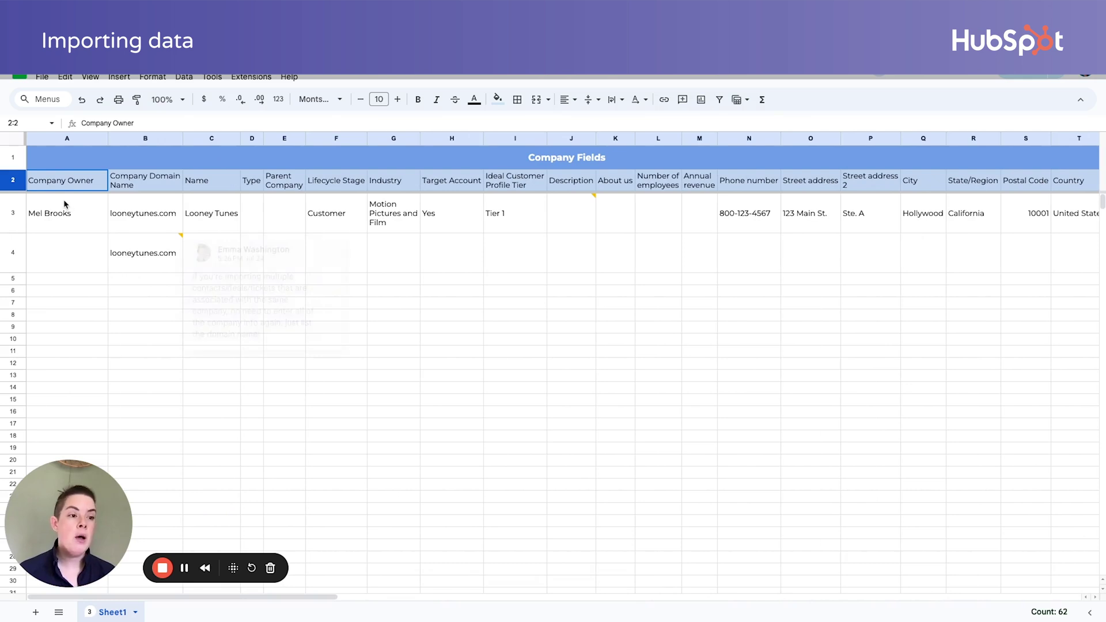
click(123, 223)
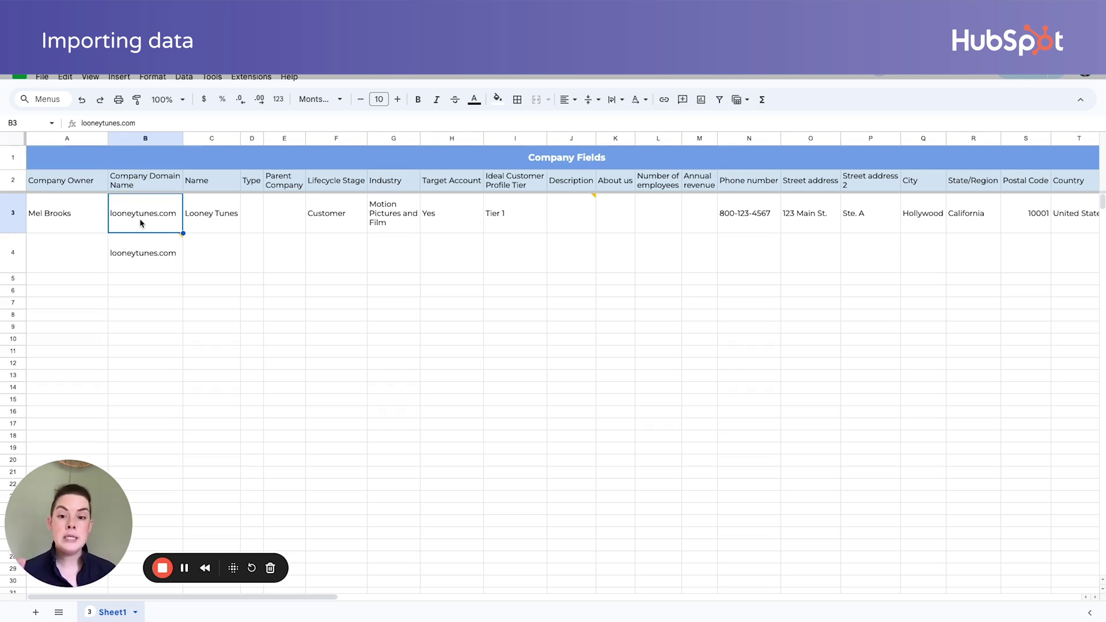
click(134, 138)
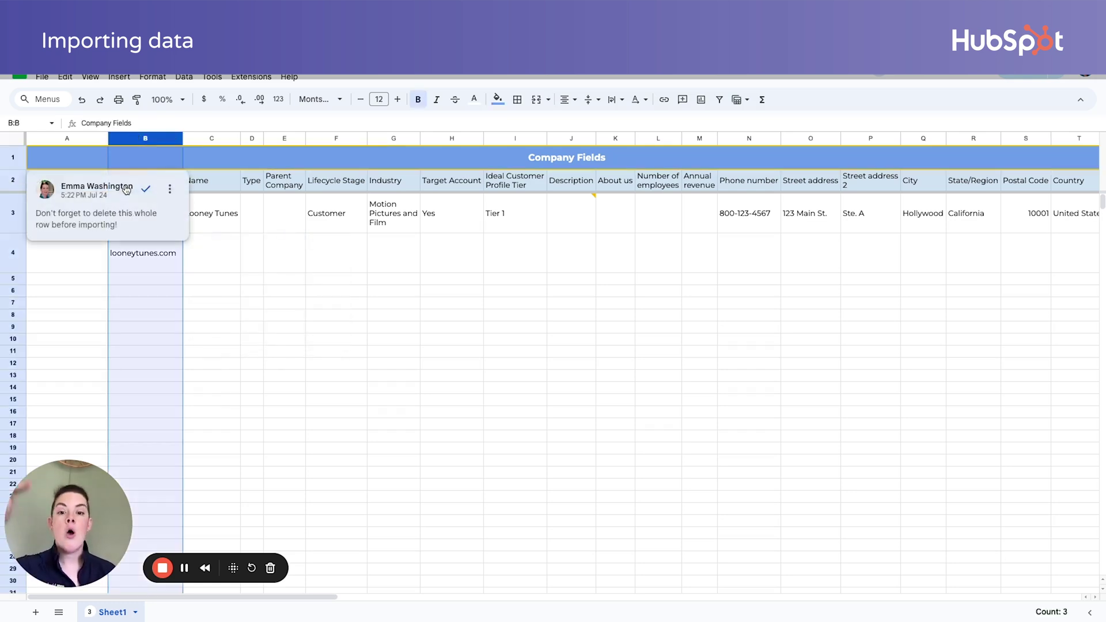
mouse_move(127, 193)
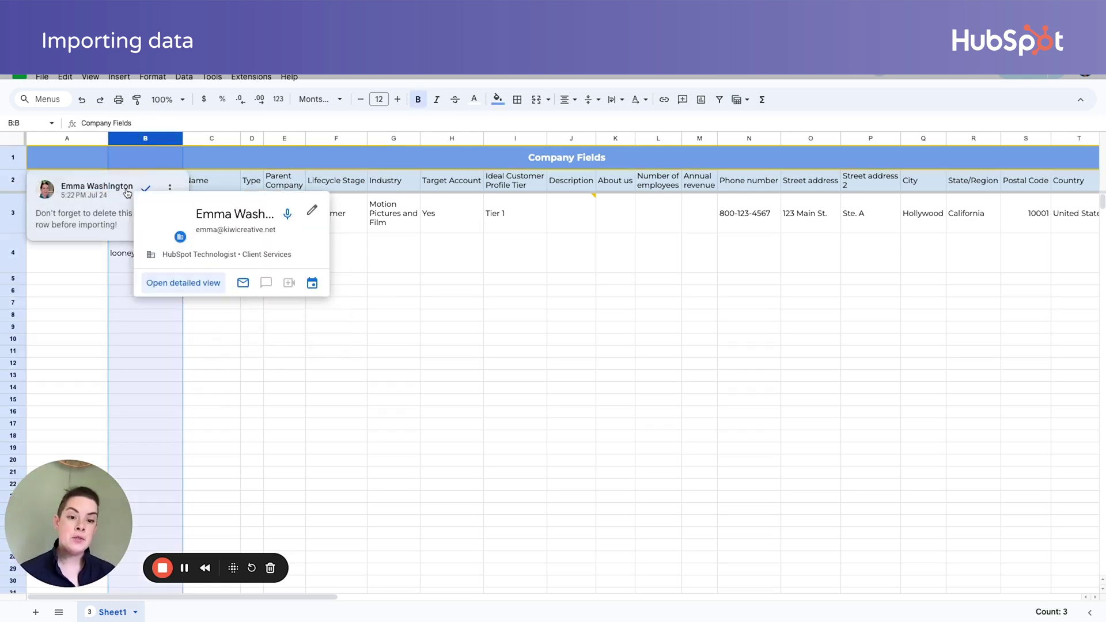
click(357, 458)
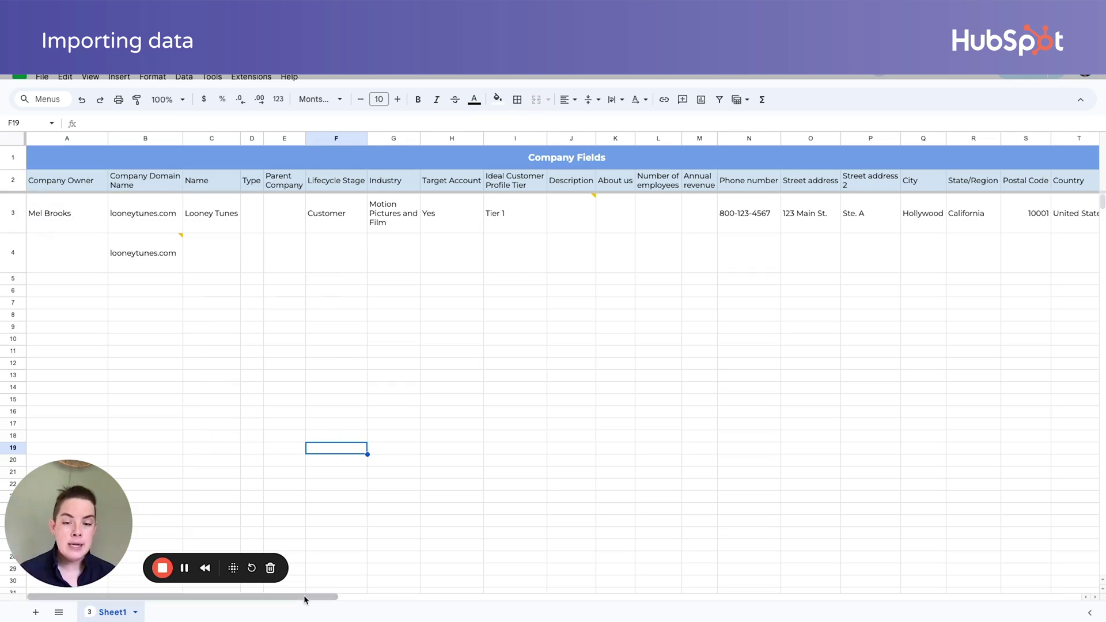
drag(304, 599, 587, 599)
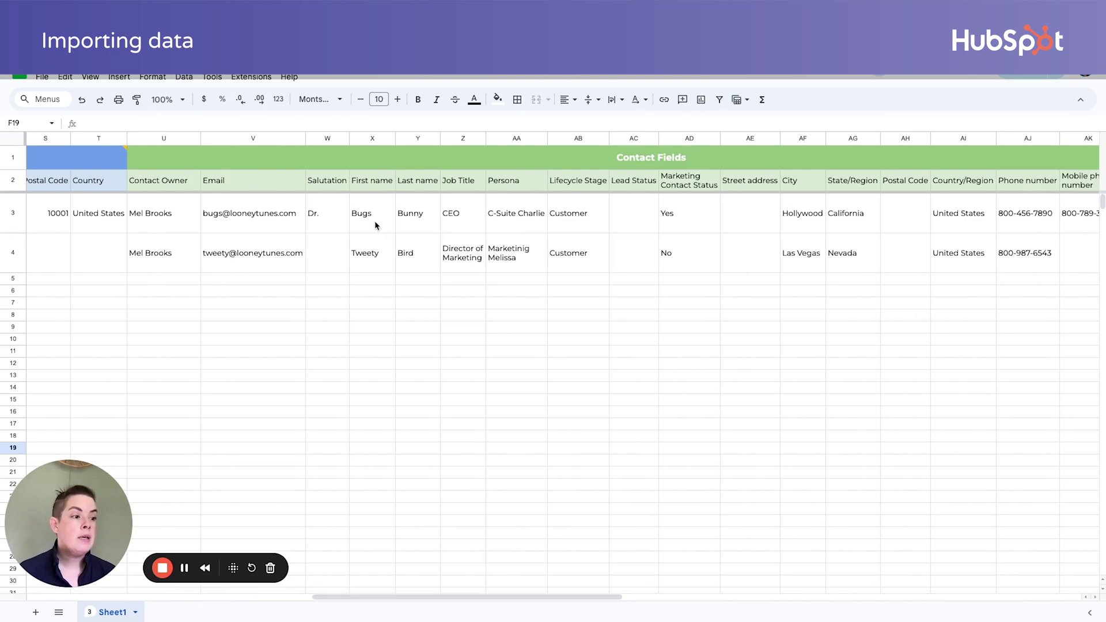
drag(375, 225, 410, 222)
drag(369, 256, 427, 267)
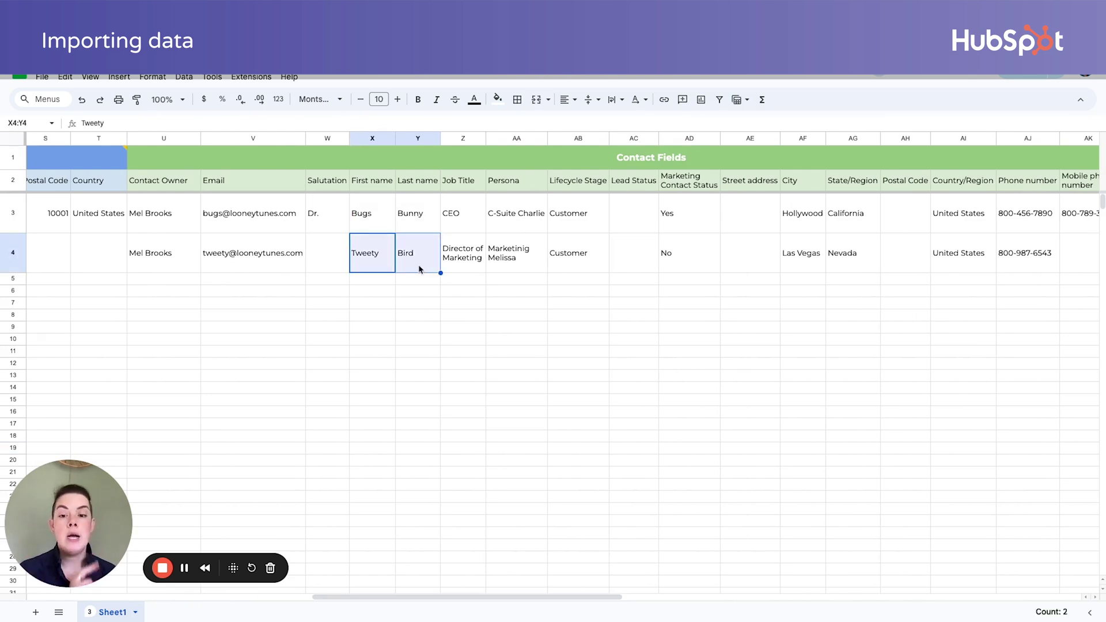
drag(386, 595, 440, 597)
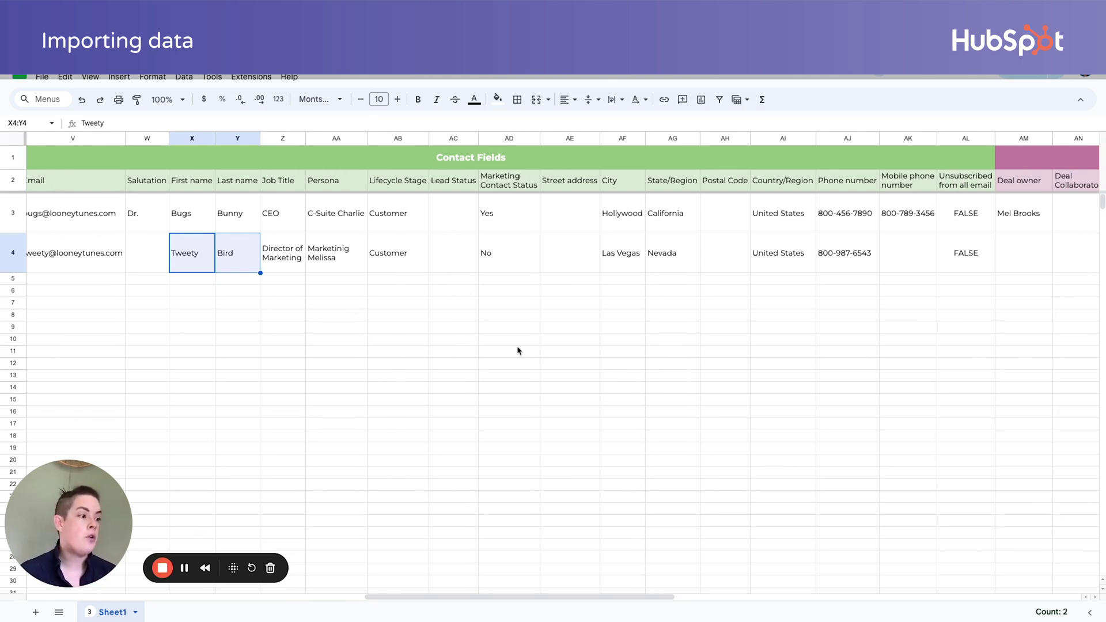
drag(559, 591, 623, 596)
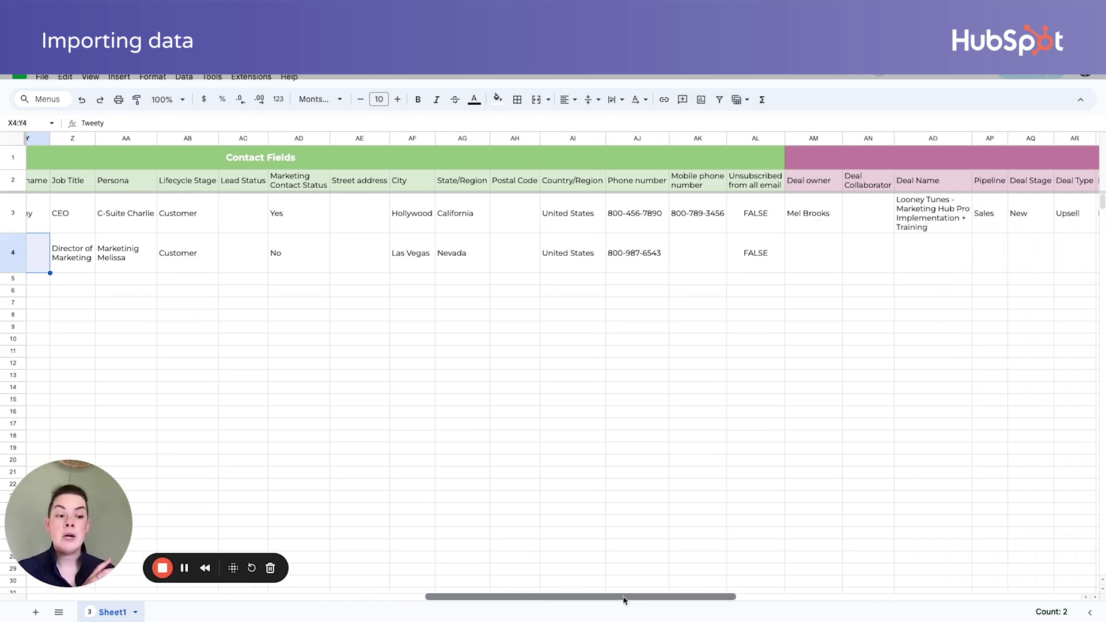
drag(623, 599, 591, 598)
drag(671, 596, 905, 611)
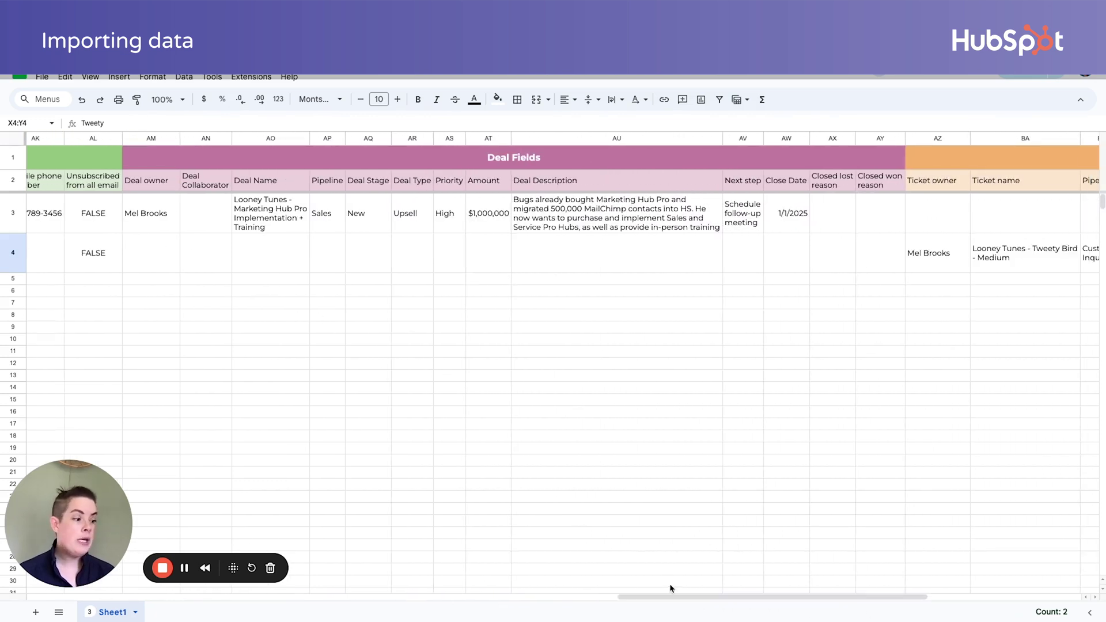
drag(672, 599, 841, 608)
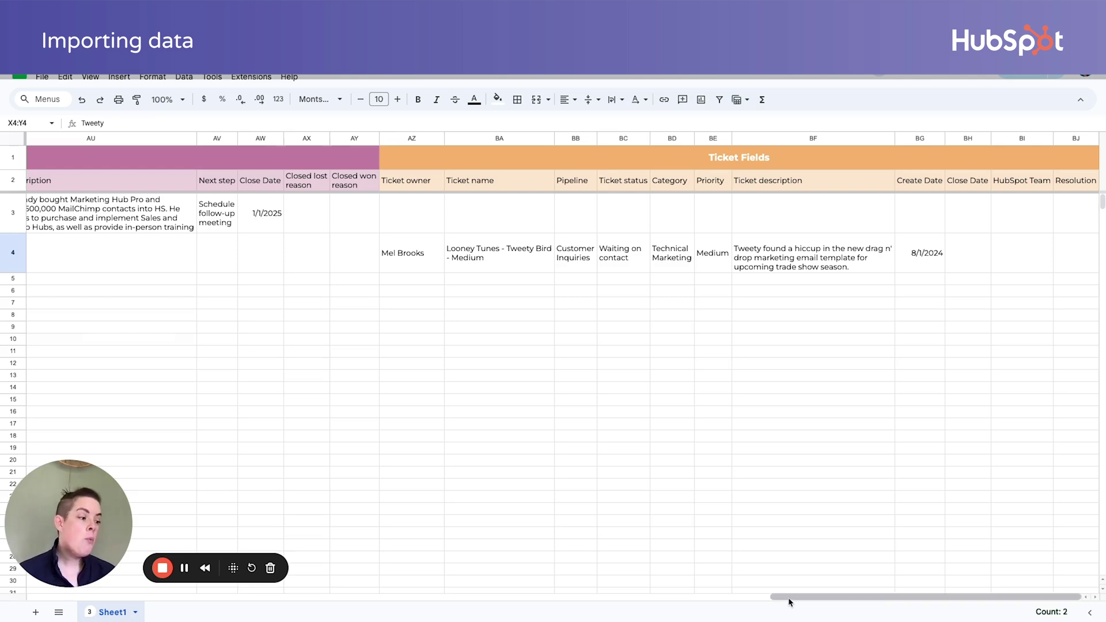
drag(789, 596, 46, 621)
- Fill looneytunes.com from B4 down through B14 using the fill handle
click(138, 271)
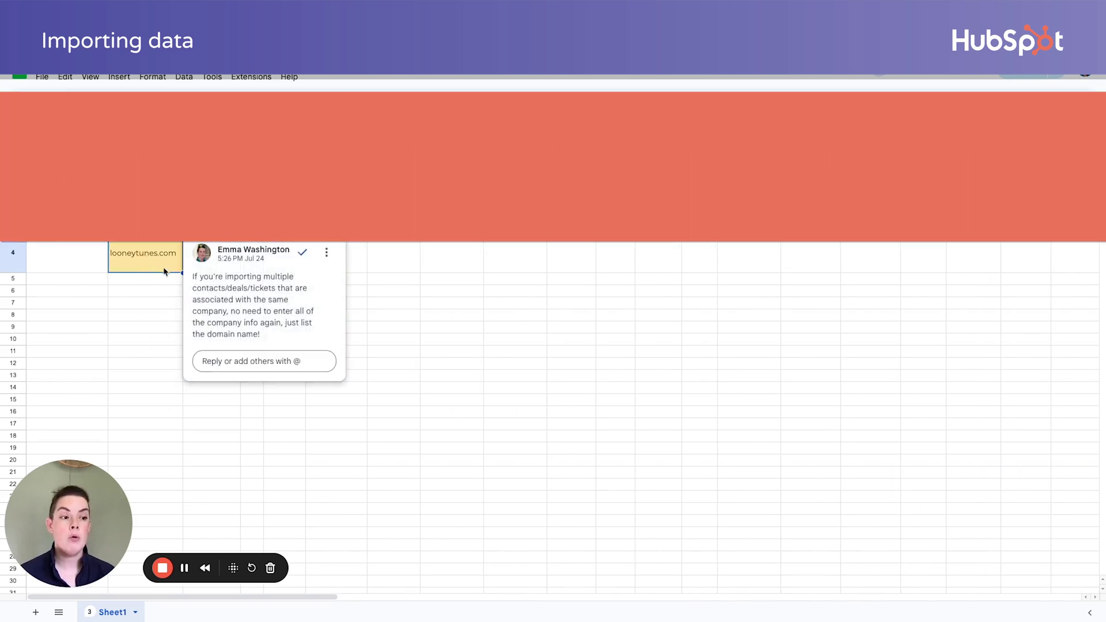
drag(182, 273, 183, 387)
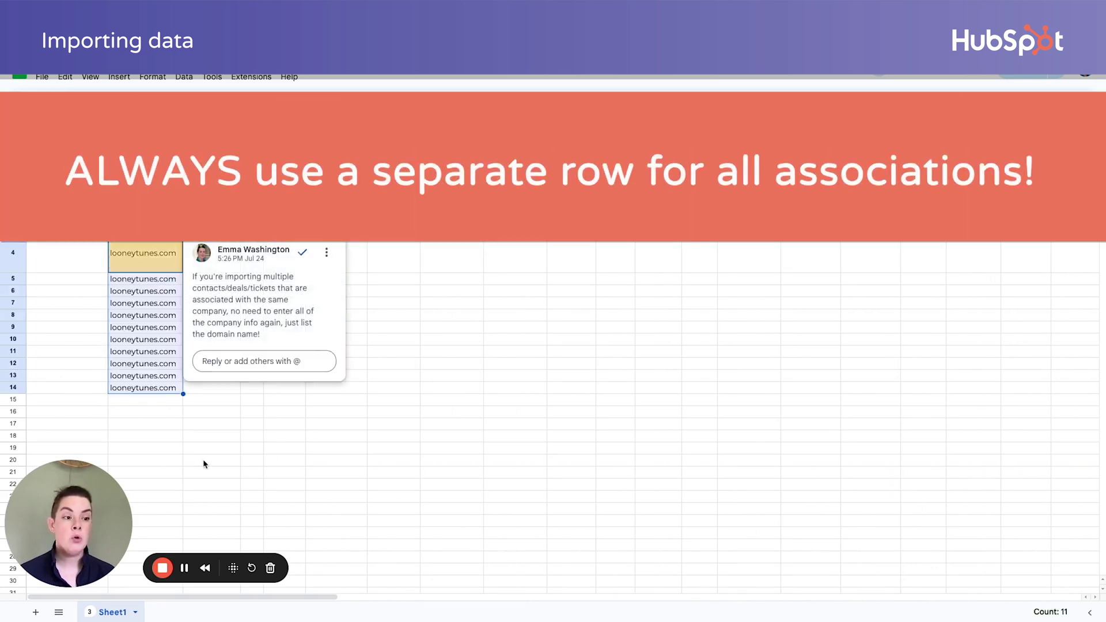
click(203, 459)
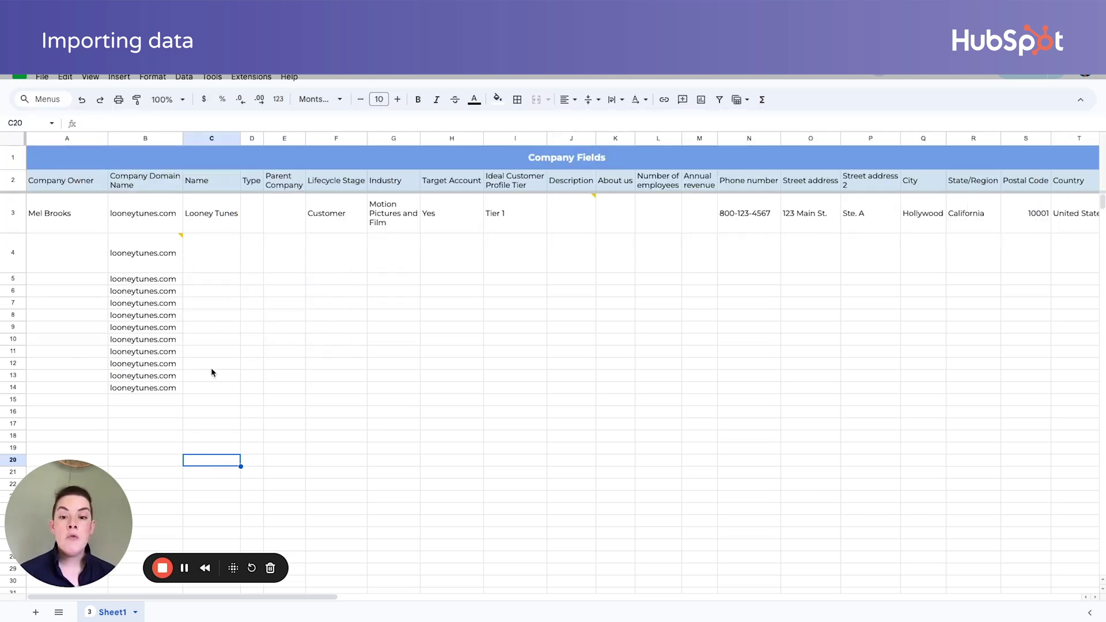
click(218, 281)
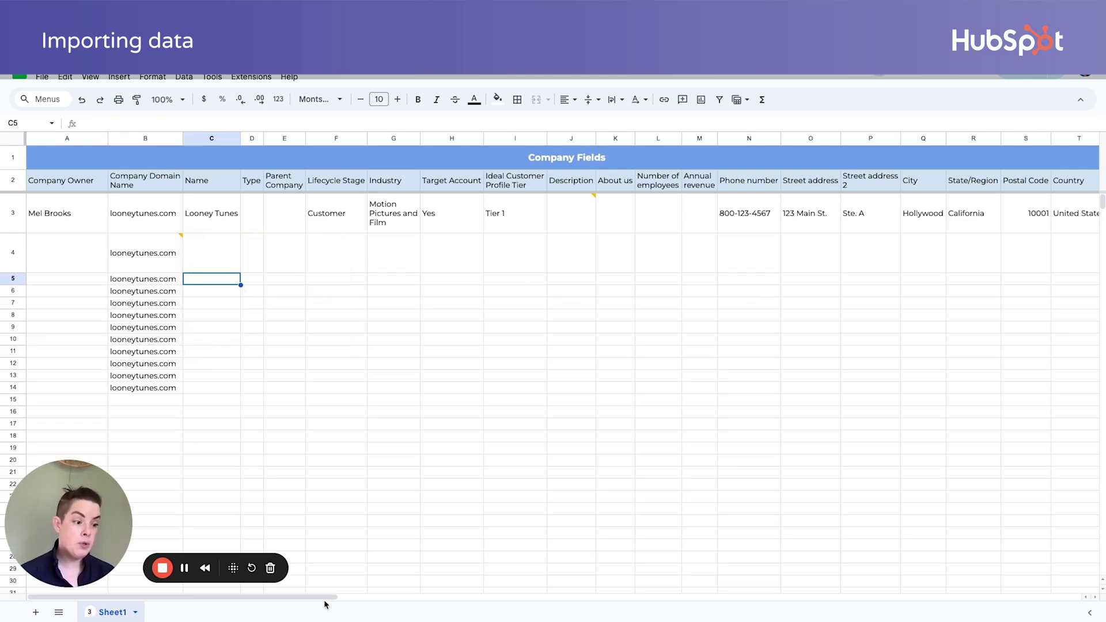
- Enter first and last names Tasmanian Devil, Elmuer Fudd and Daffy Duck in rows 5–7
drag(323, 601, 514, 600)
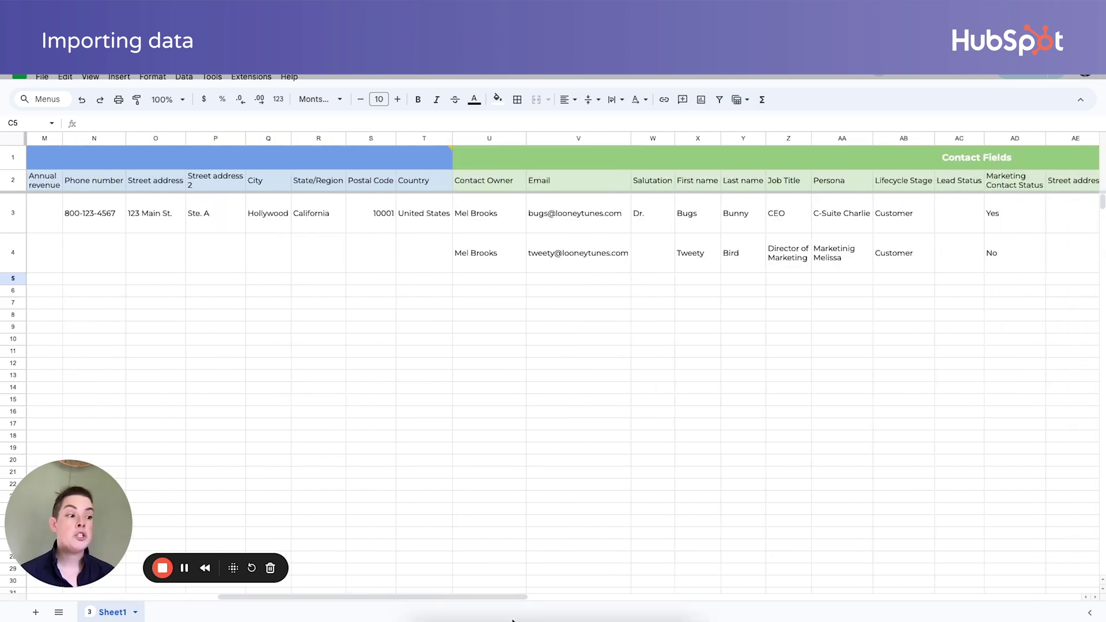
click(700, 281)
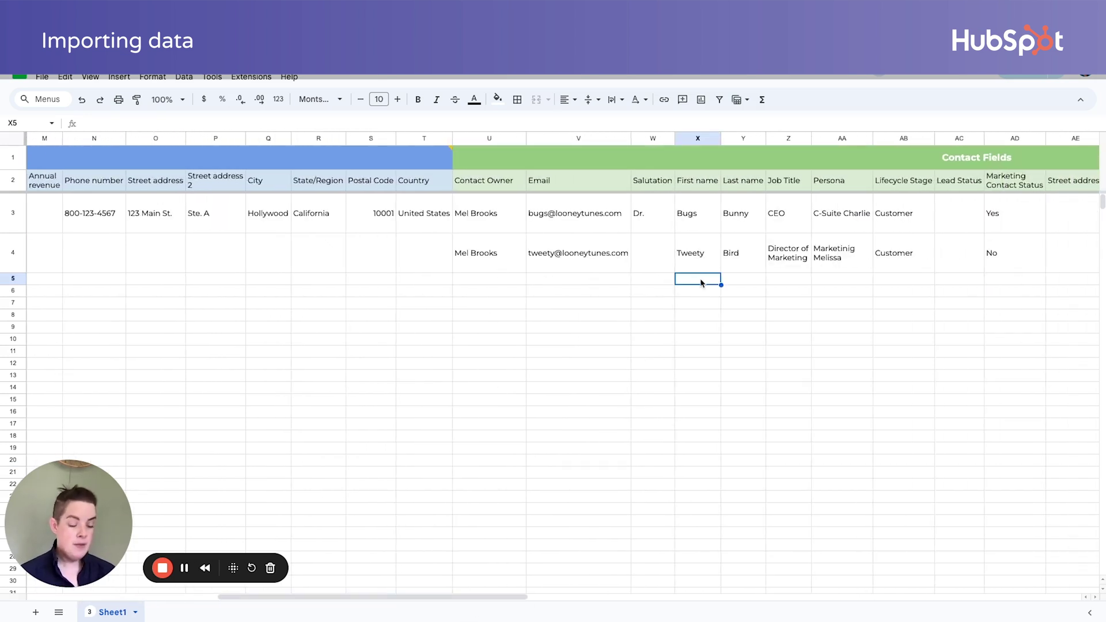
text(Tasmanian)
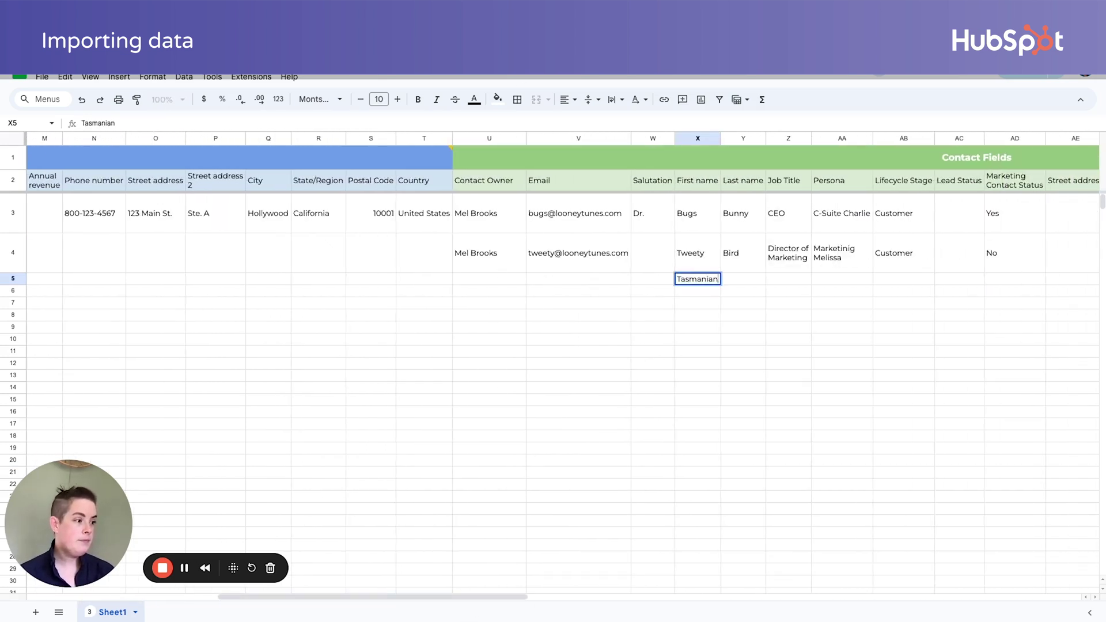
key(Tab)
text(Devil)
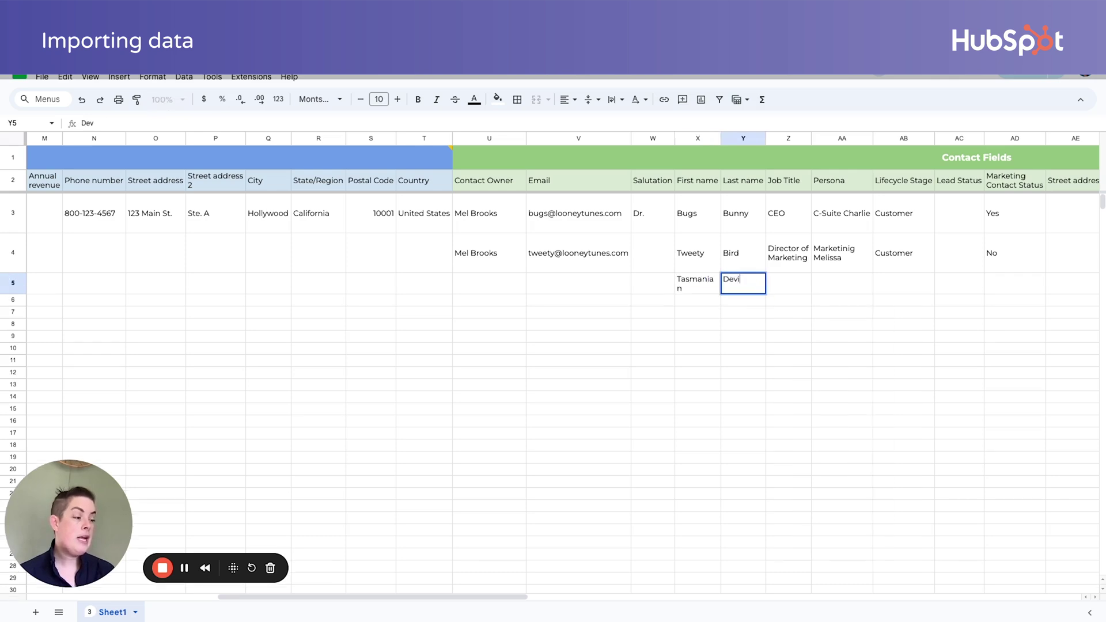
key(Return)
text(Elm)
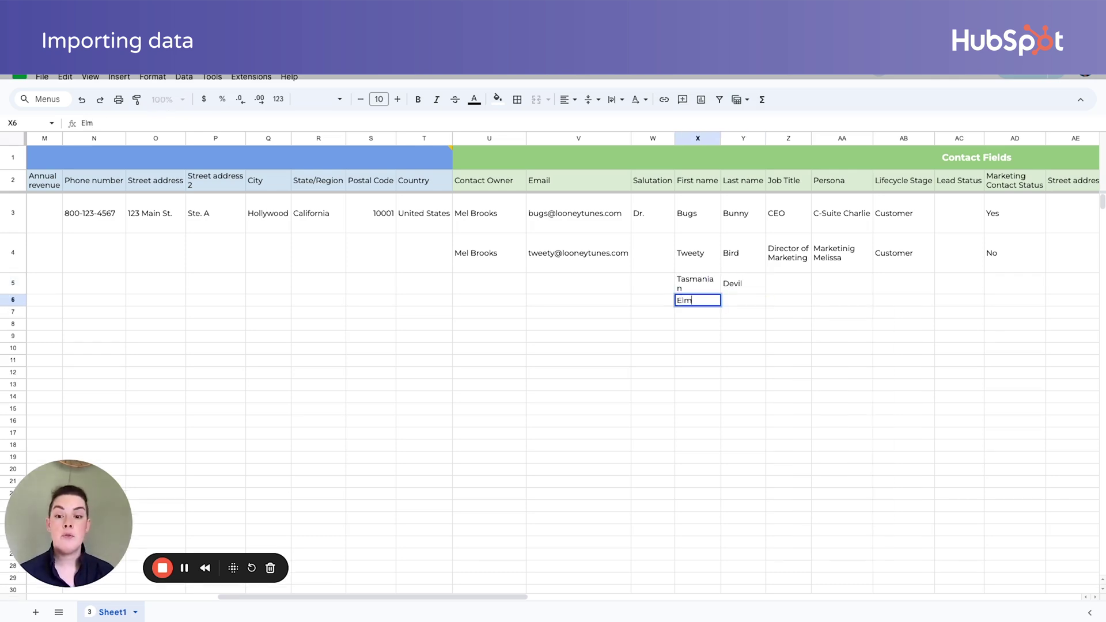
text(uer)
key(Tab)
text(Fudd)
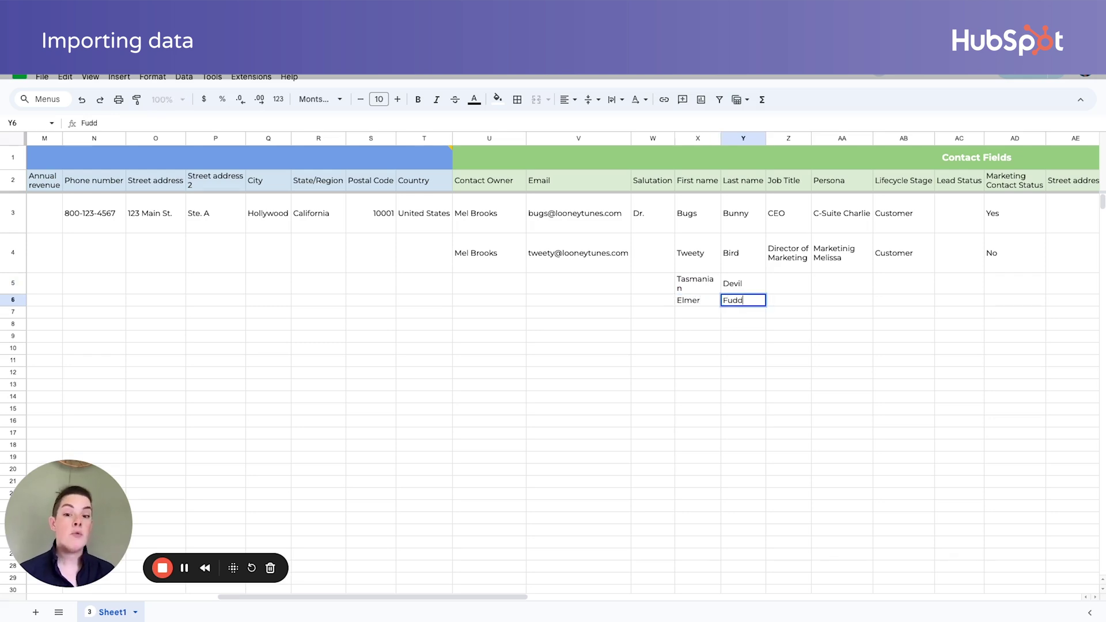
key(Return)
text(Daffy)
key(Tab)
text(Du)
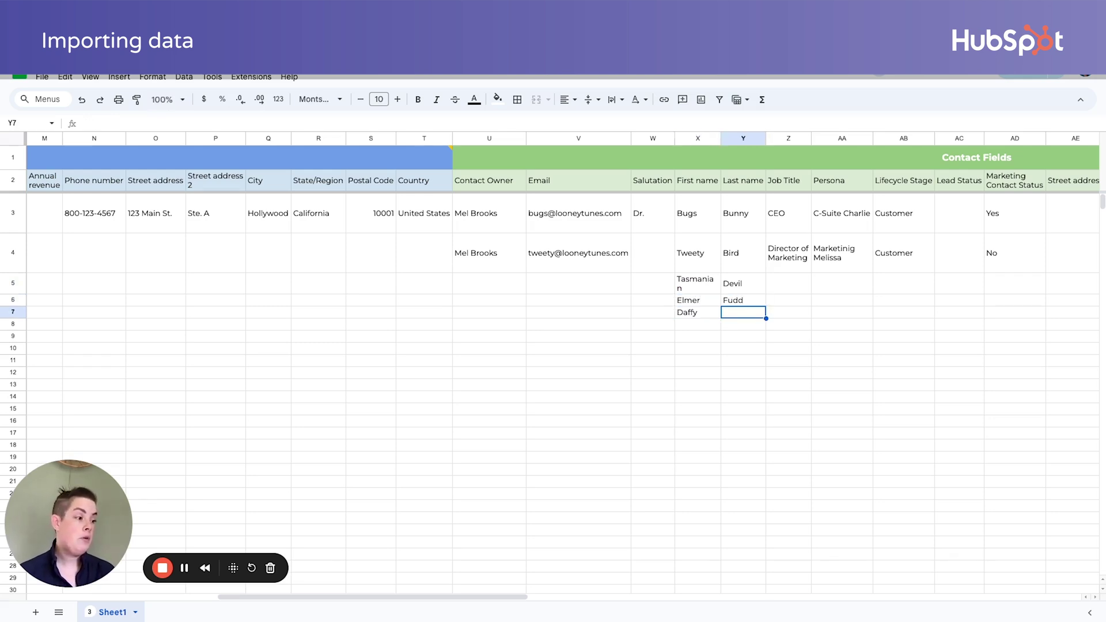
text(ck)
click(577, 339)
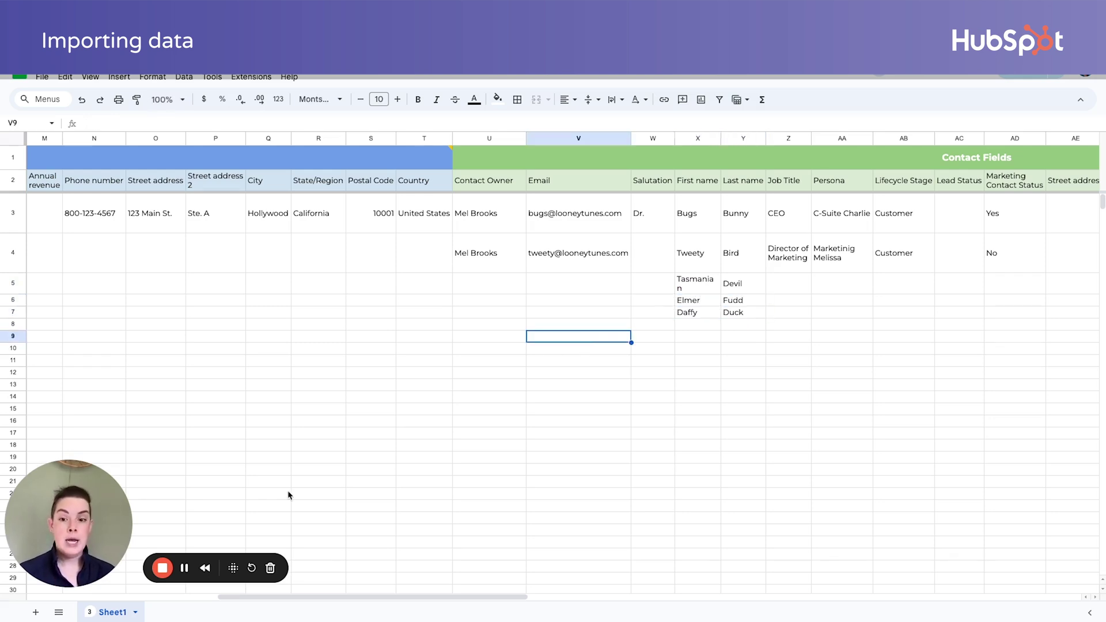